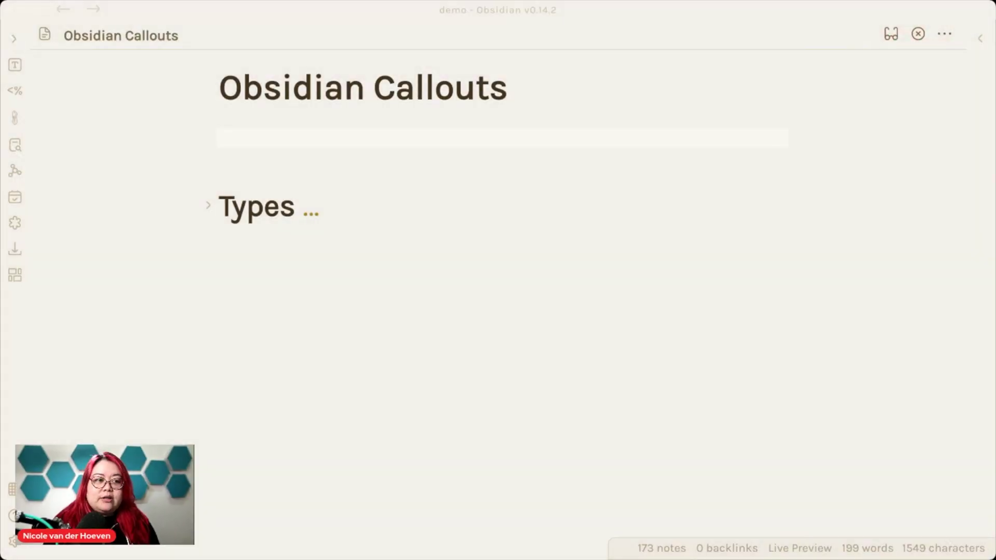
# Switch to the Obsidian Admonition note using the quick switcher
pyautogui.press('super+o')
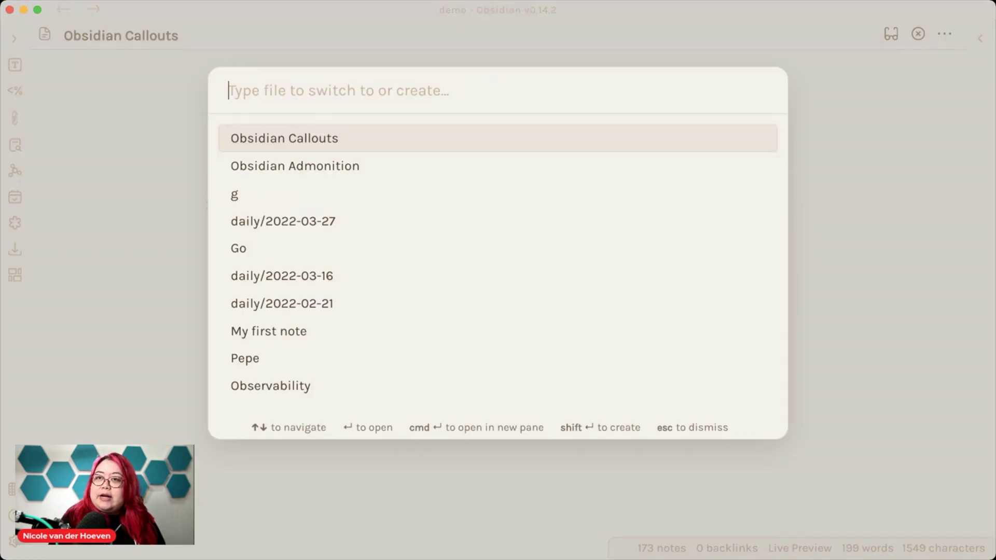
pyautogui.press('Down')
pyautogui.press('Return')
pyautogui.press('Return')
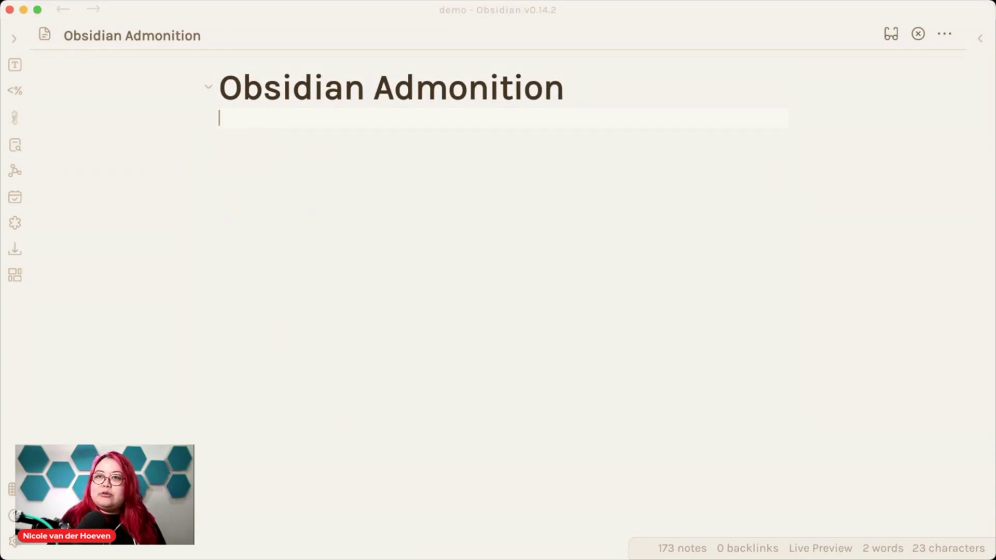
# Write an ```ad-note code block with 'title: Reminder' and the body 'Your note here'
pyautogui.write('```')
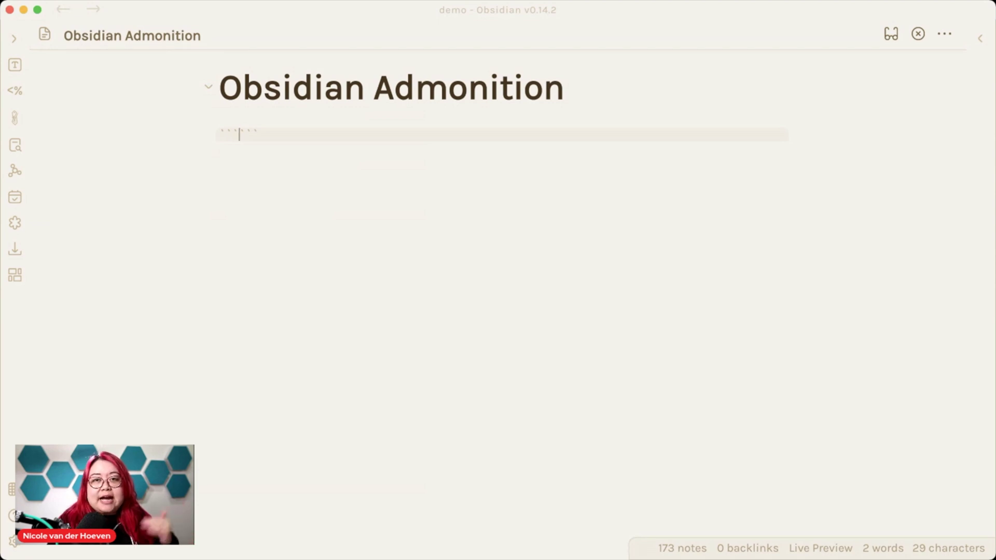
pyautogui.press('Return')
pyautogui.press('Return')
pyautogui.press('Left')
pyautogui.press('Left')
pyautogui.write('ad-note')
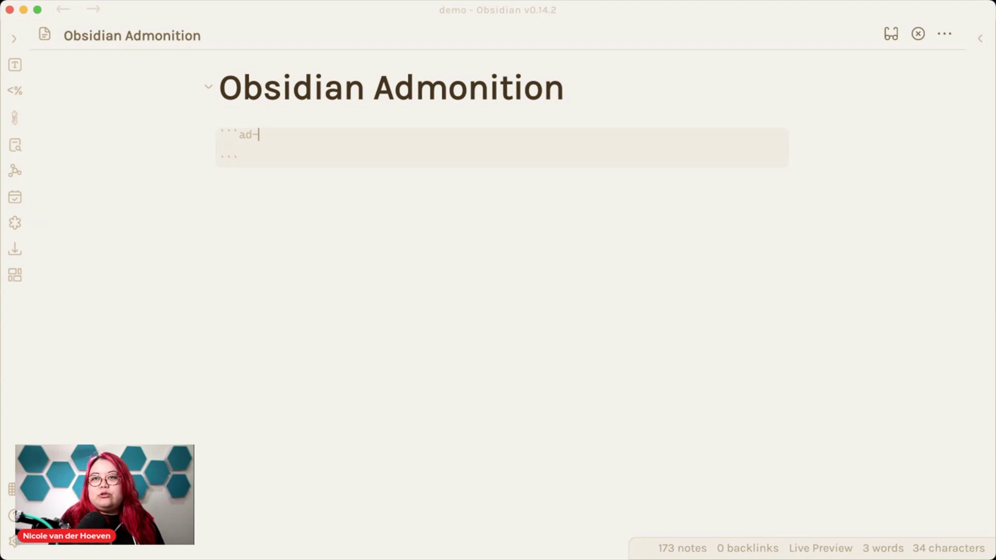
pyautogui.click(220, 148)
pyautogui.write('title: ')
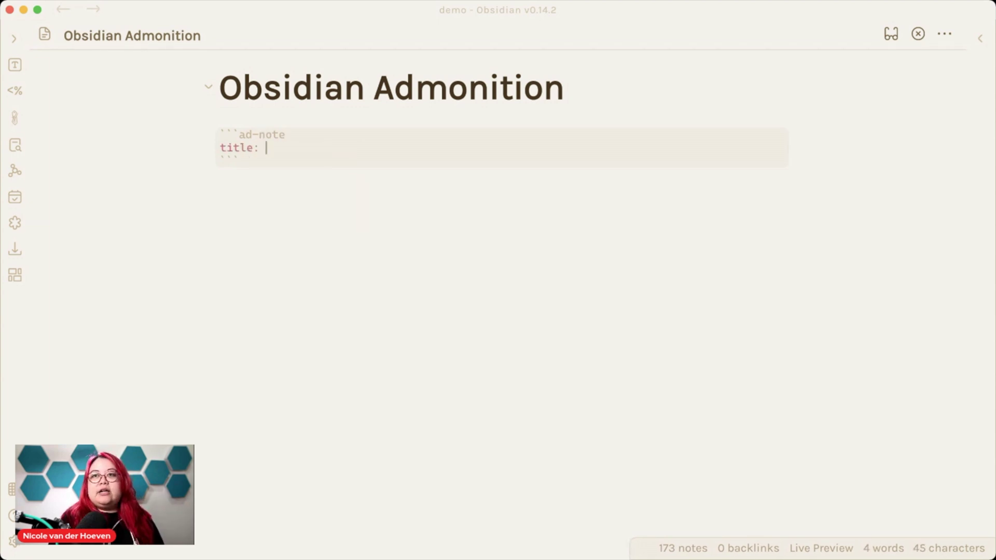
pyautogui.write('Reminder')
pyautogui.press('Return')
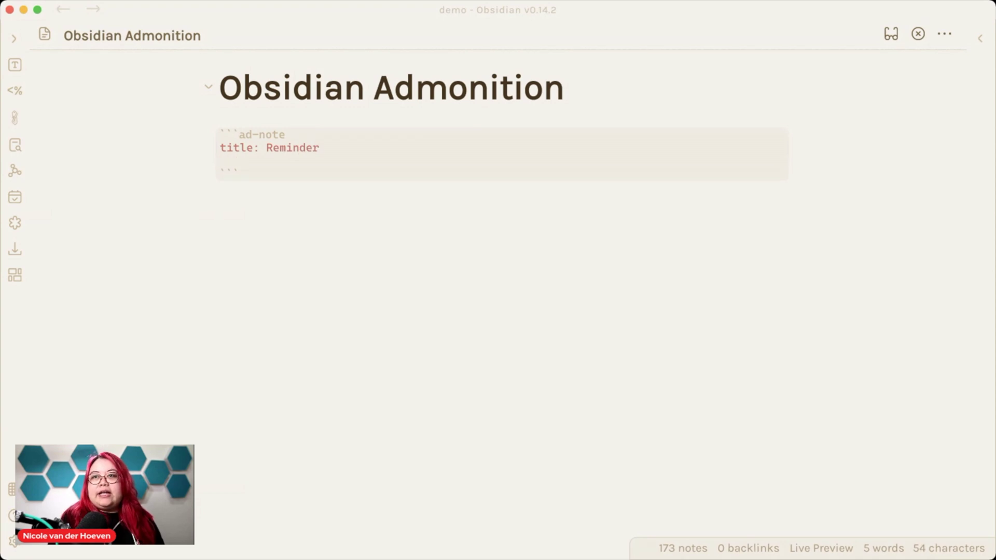
pyautogui.write('Your note here')
pyautogui.click(240, 174)
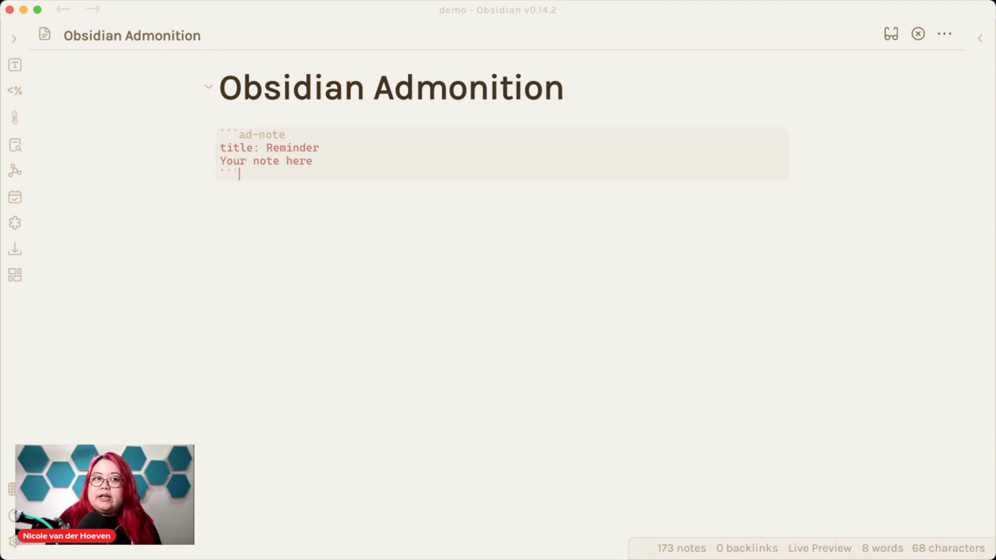
# Move the caret out of the ad-note block so Live Preview renders the Reminder admonition
pyautogui.press('Return')
pyautogui.press('Return')
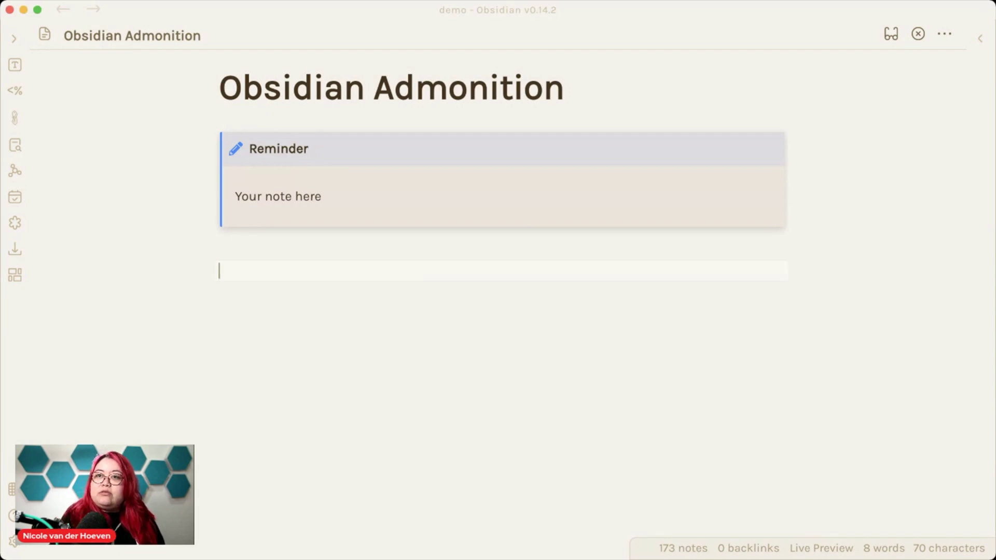
pyautogui.press('super+o')
# Open note 'g' and scroll down to its Installation section's 'Error: g not found' callout
pyautogui.write('g')
pyautogui.press('Return')
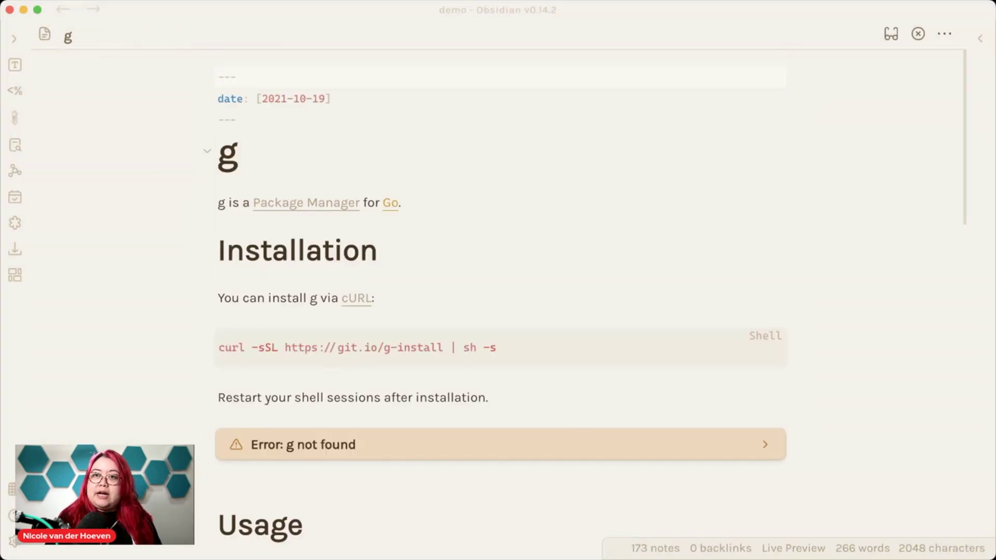
pyautogui.scroll(-3, 500, 301)
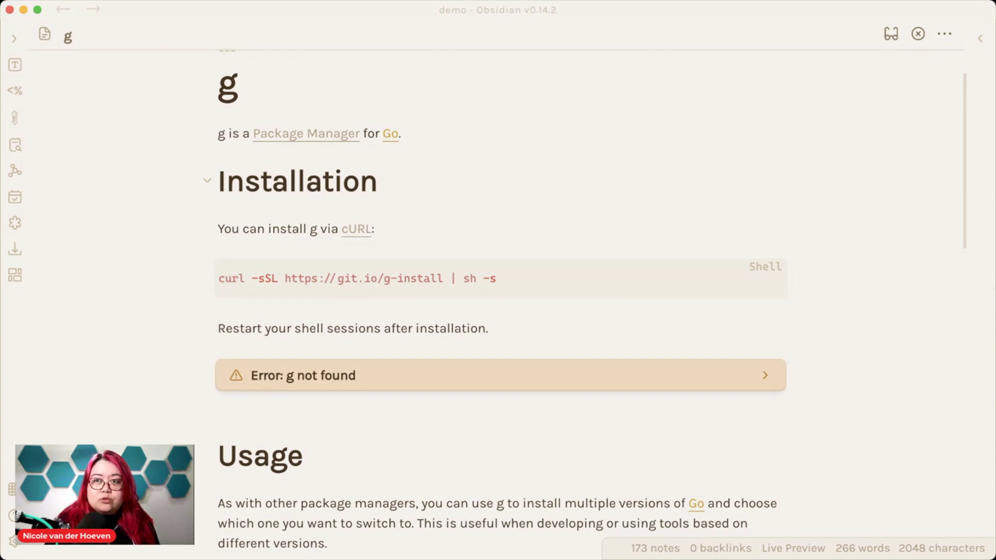
pyautogui.scroll(-5, 500, 301)
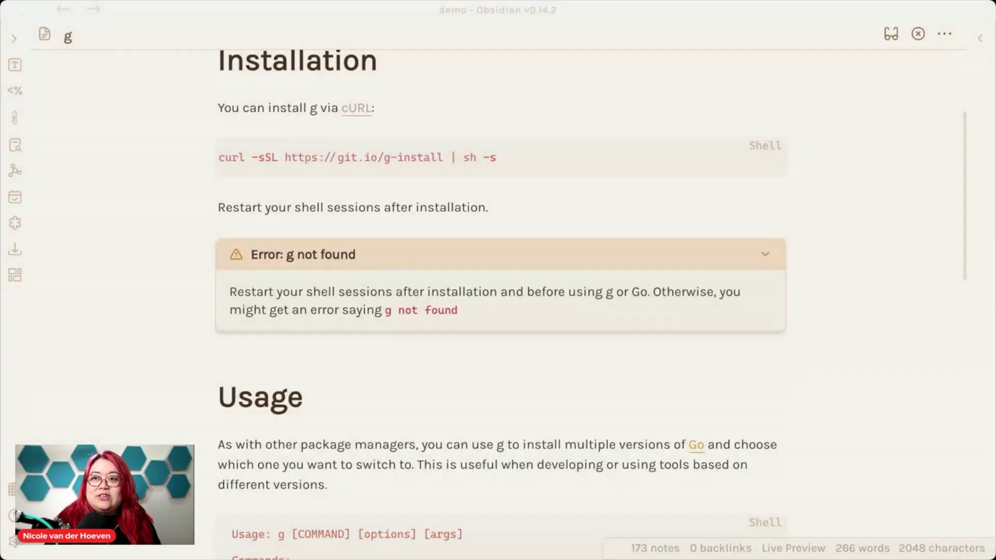
# Switch to the Obsidian Callouts note and place the caret on the empty line below the heading
pyautogui.press('super+o')
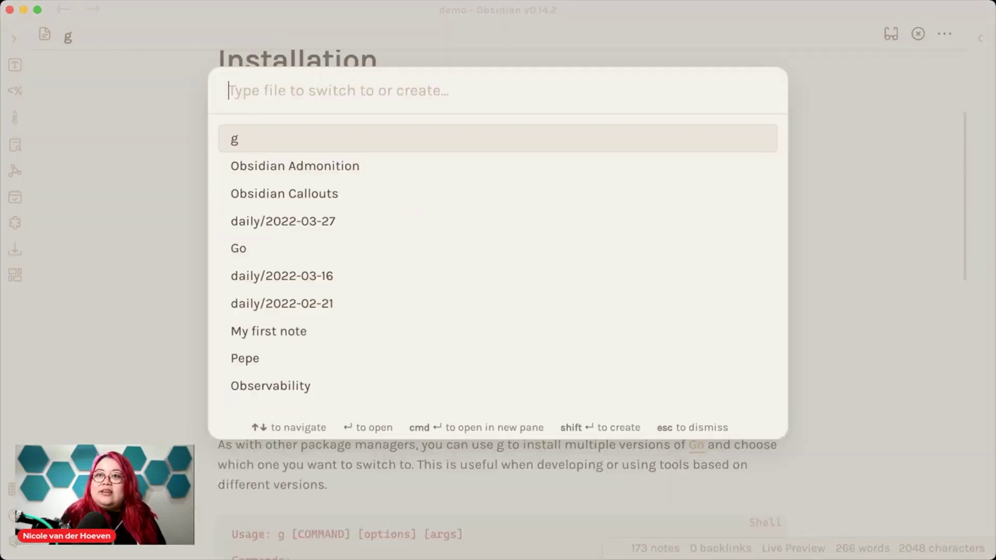
pyautogui.press('Down')
pyautogui.press('Down')
pyautogui.press('Return')
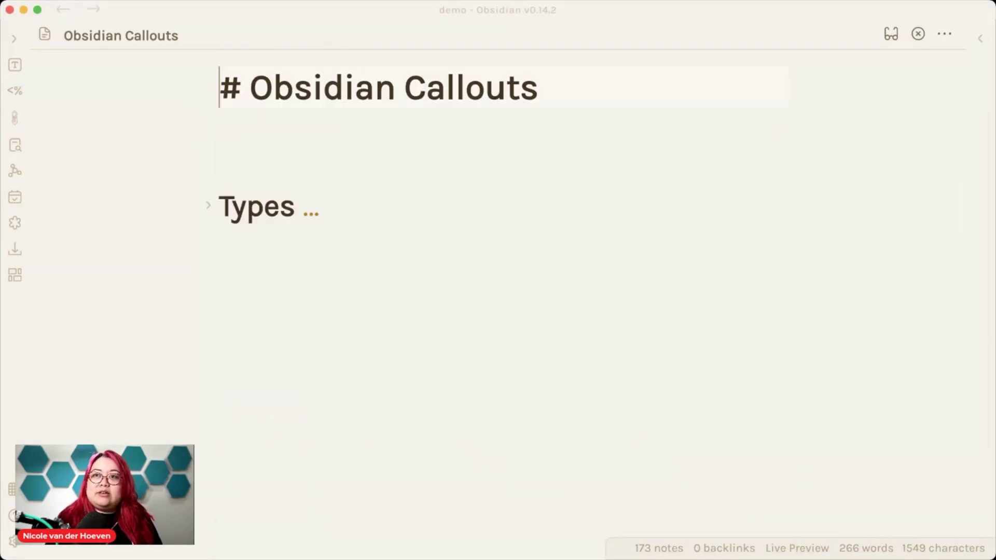
pyautogui.click(220, 138)
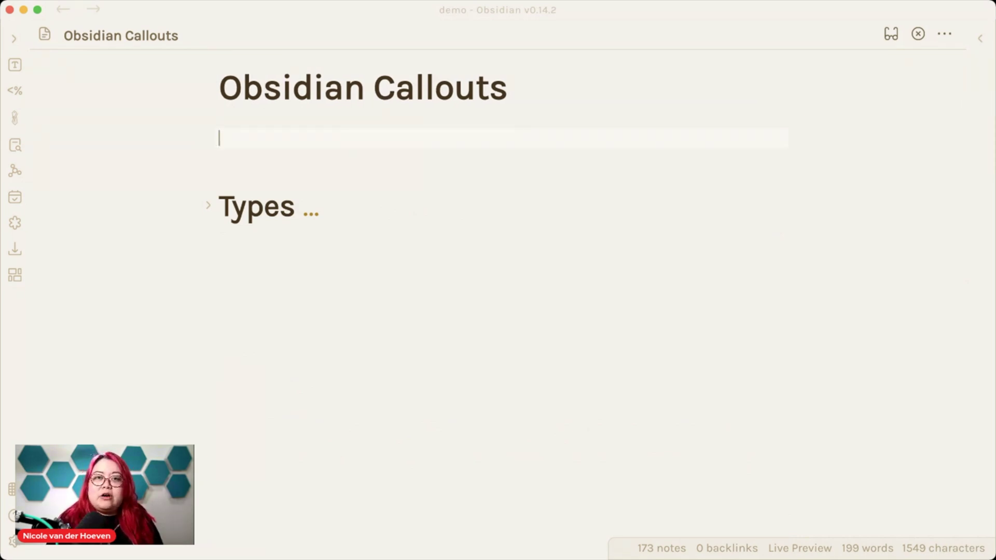
# Type a '> [!note] Your title here' callout with body 'The rest of the note' and let it render
pyautogui.write('```')
pyautogui.press('super+z')
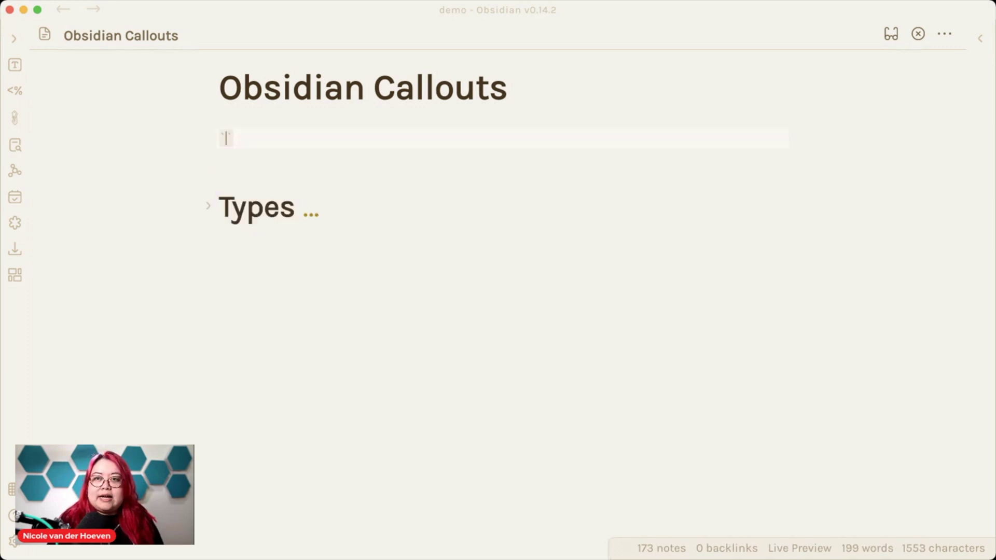
pyautogui.press('super+z')
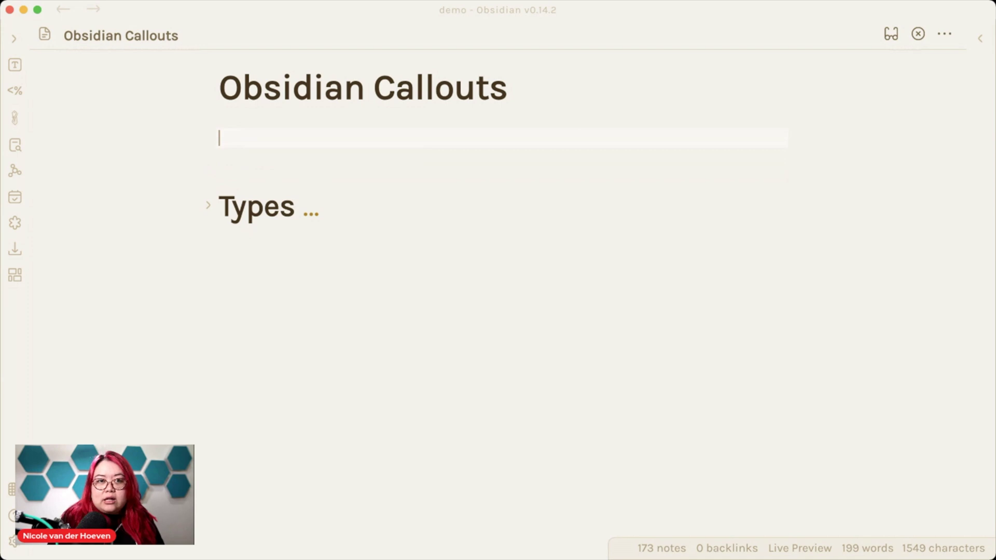
pyautogui.write('> ')
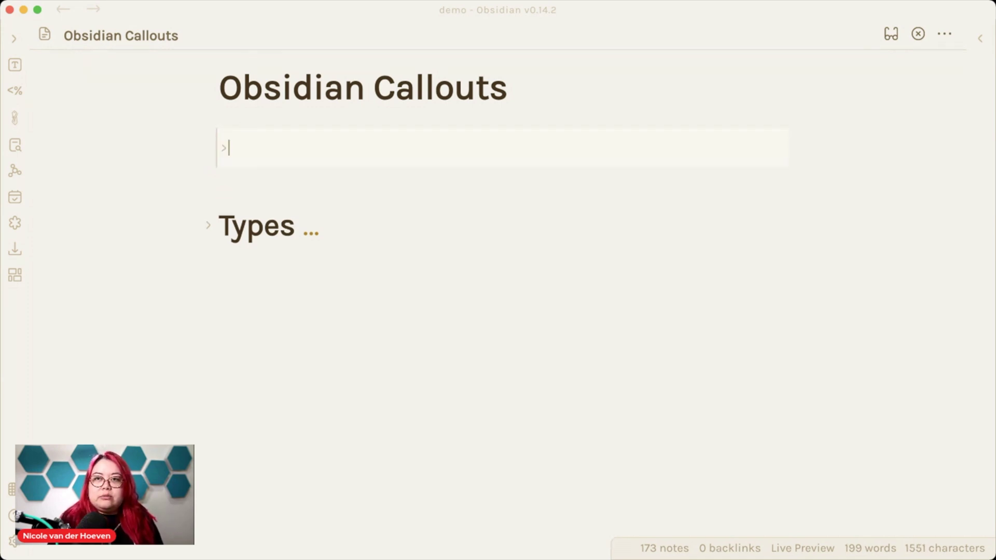
pyautogui.write('[!')
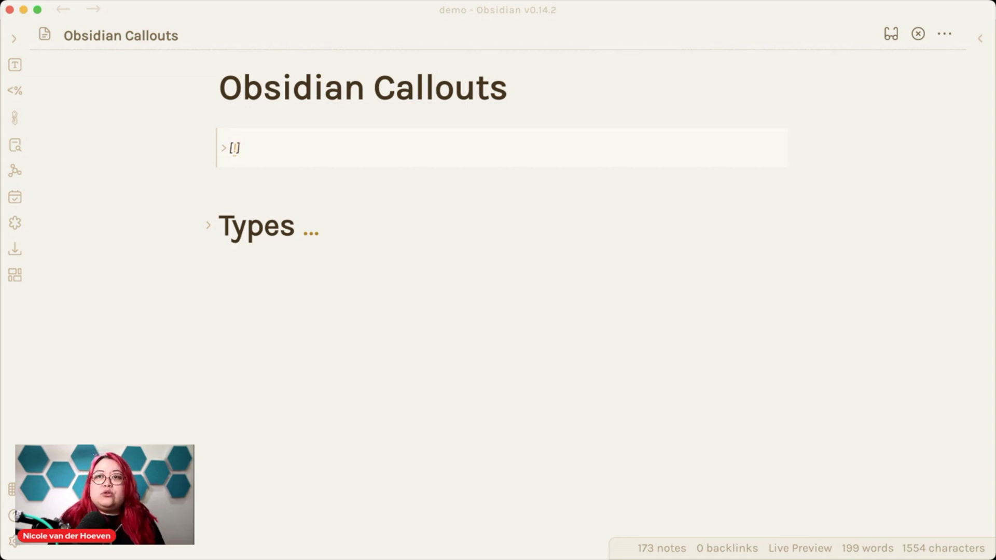
pyautogui.write('note]')
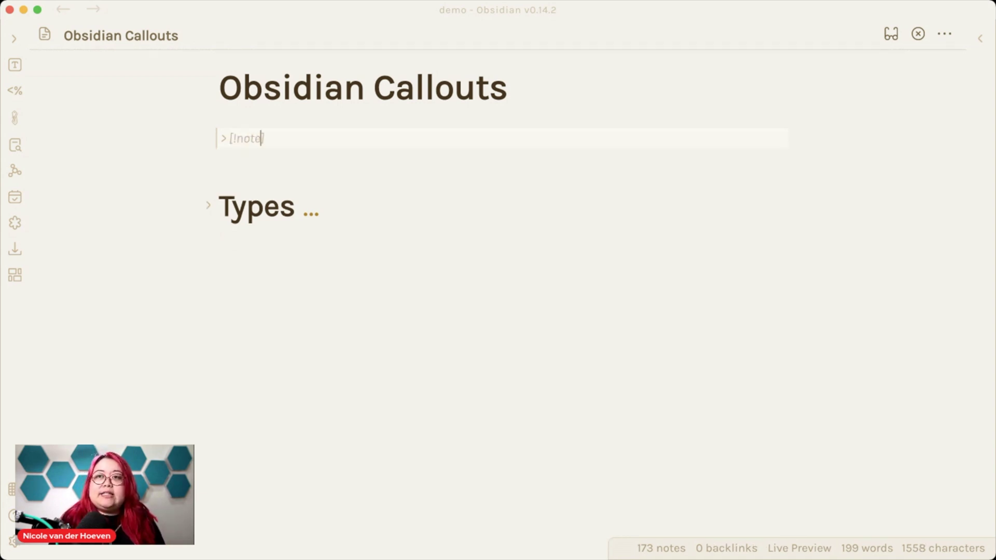
pyautogui.write(' Your title here')
pyautogui.press('Return')
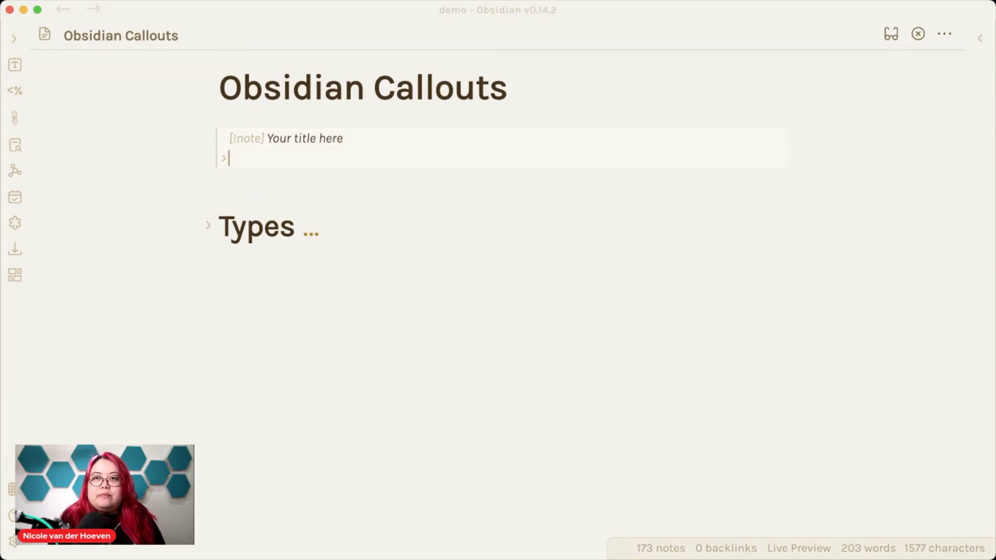
pyautogui.write('The rest of the note')
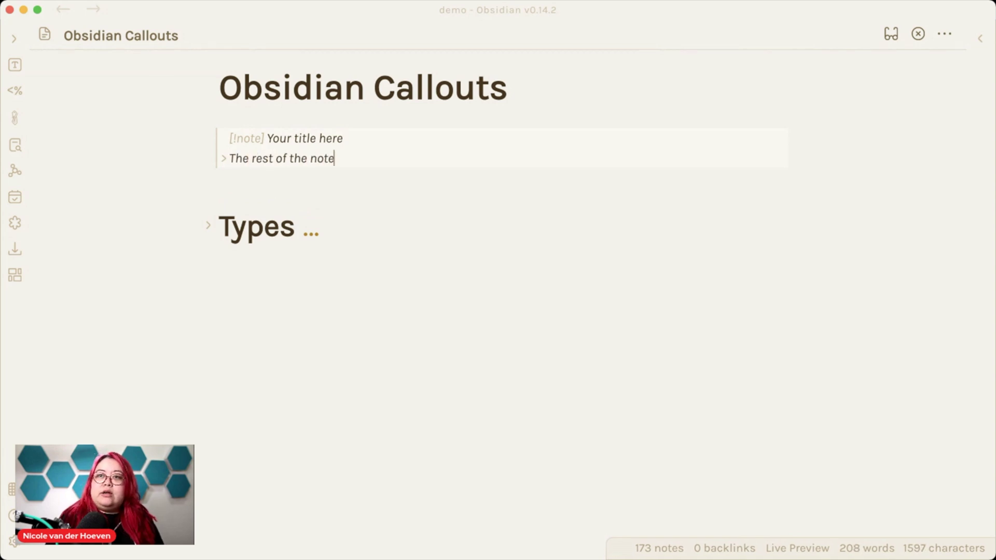
pyautogui.press('Up')
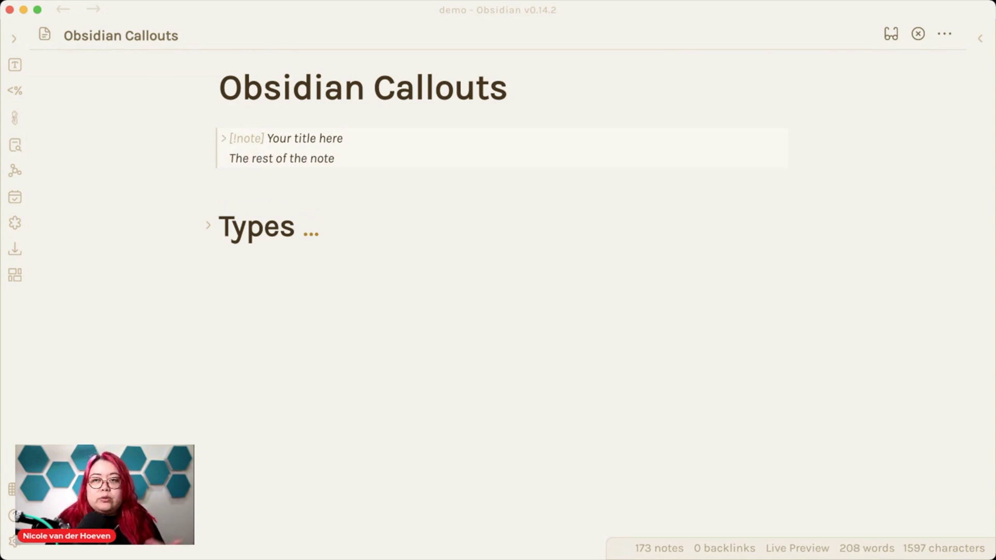
pyautogui.press('Down')
pyautogui.press('Down')
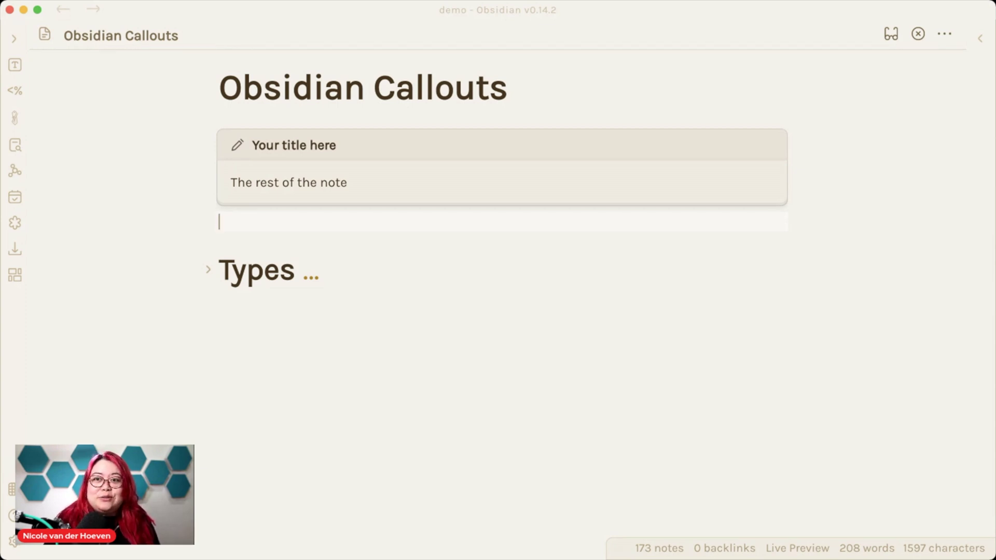
pyautogui.press('super+shift+Right')
pyautogui.scroll(-5, 501, 306)
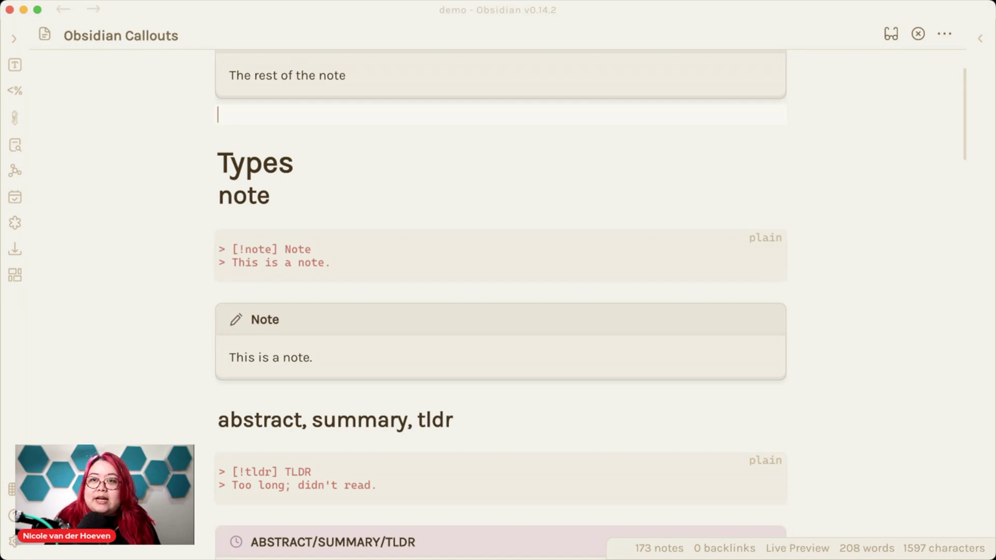
pyautogui.moveTo(245, 249); pyautogui.dragTo(270, 250)
pyautogui.click(298, 250)
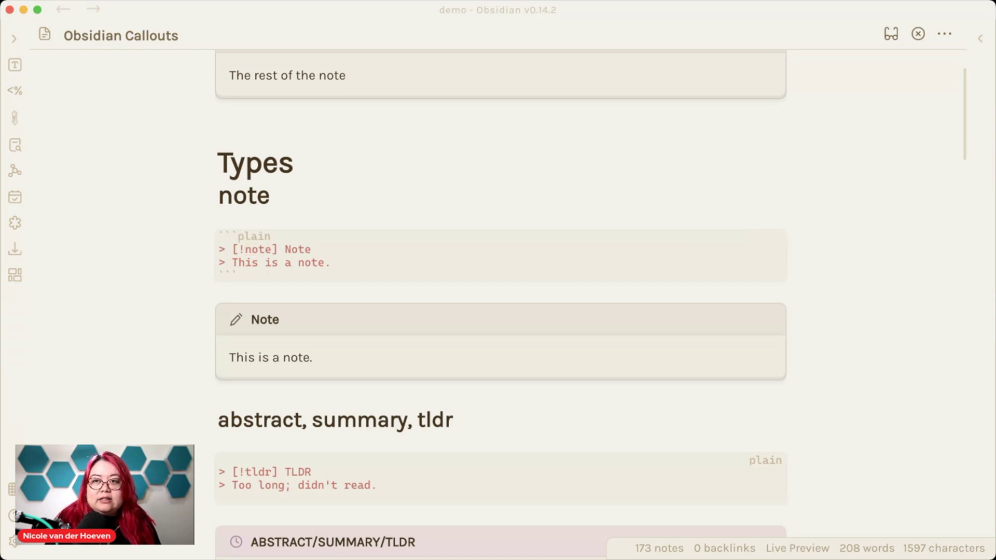
pyautogui.moveTo(232, 263); pyautogui.dragTo(332, 263)
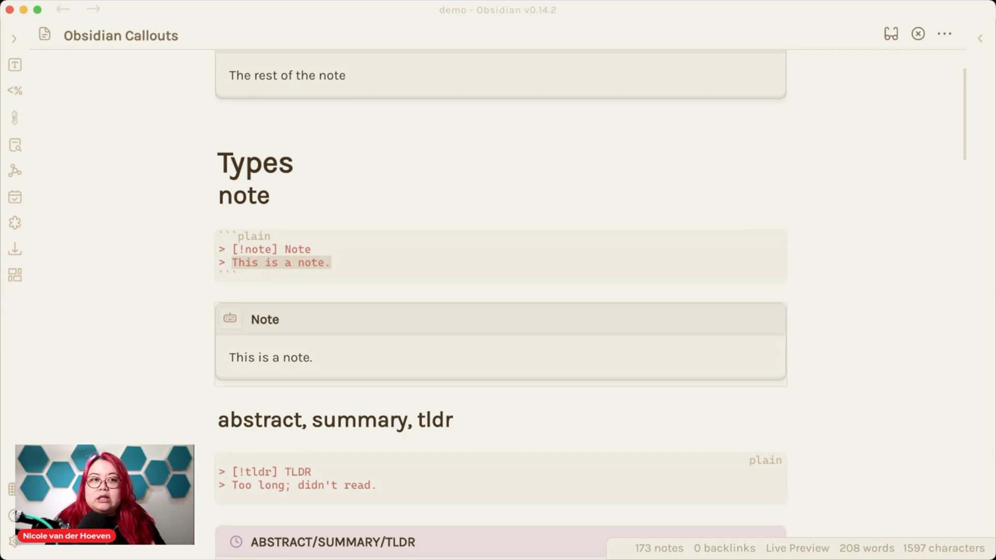
pyautogui.scroll(-3, 230, 227)
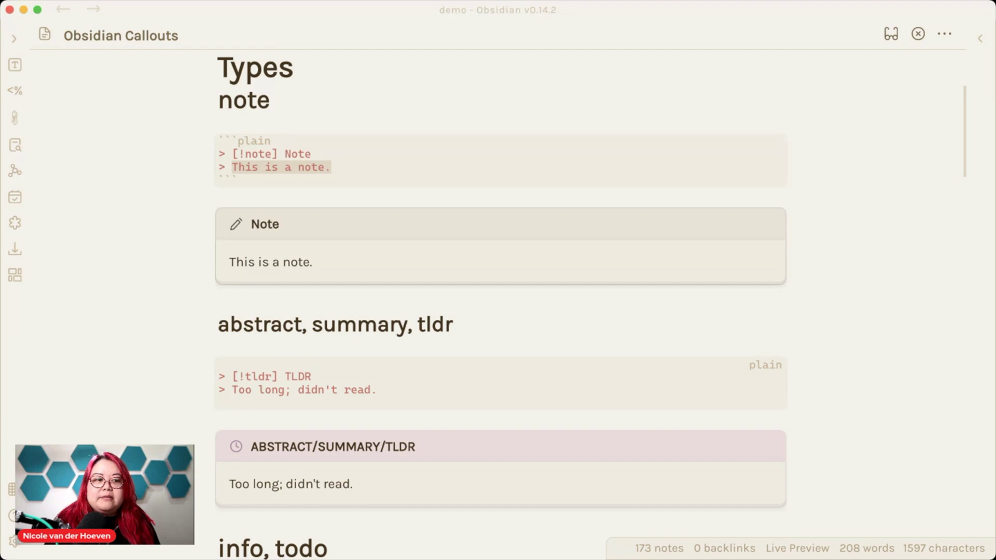
pyautogui.scroll(-4, 230, 226)
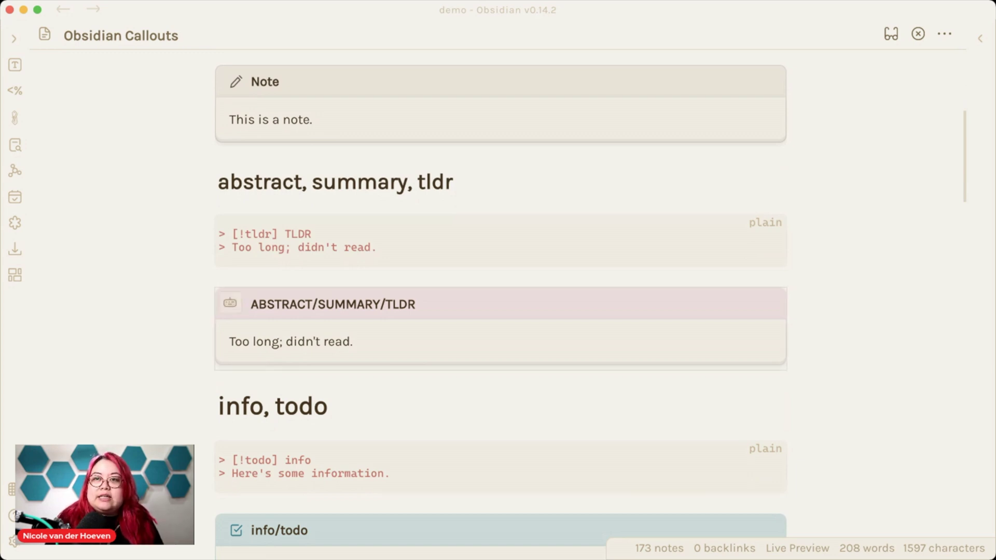
# Change the example callout's type from tldr to abstract and render it
pyautogui.click(230, 303)
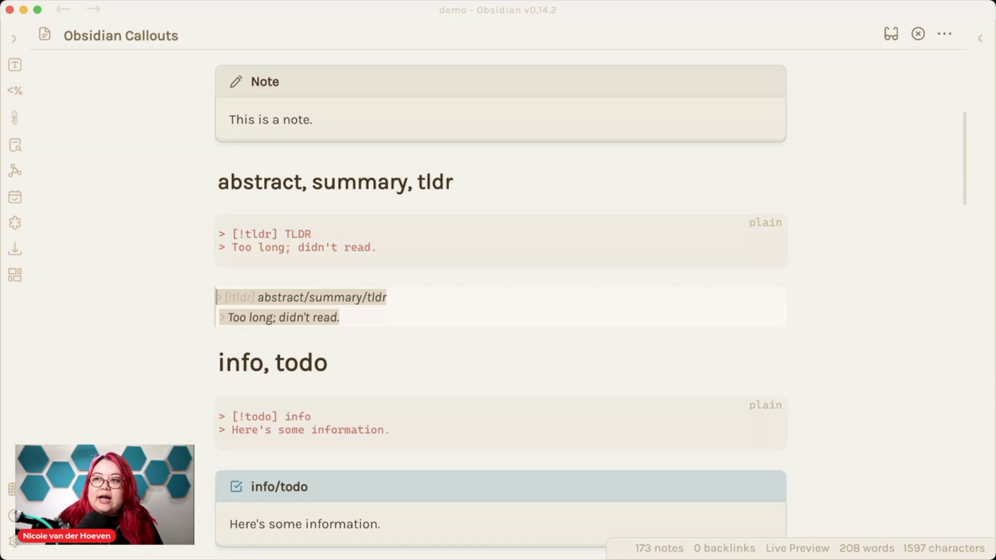
pyautogui.click(310, 297)
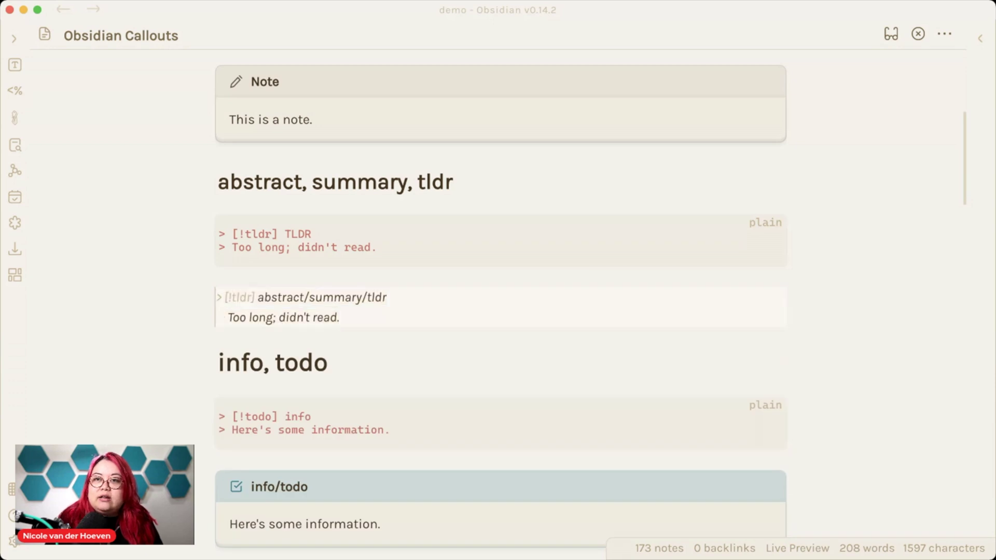
pyautogui.doubleClick(242, 297)
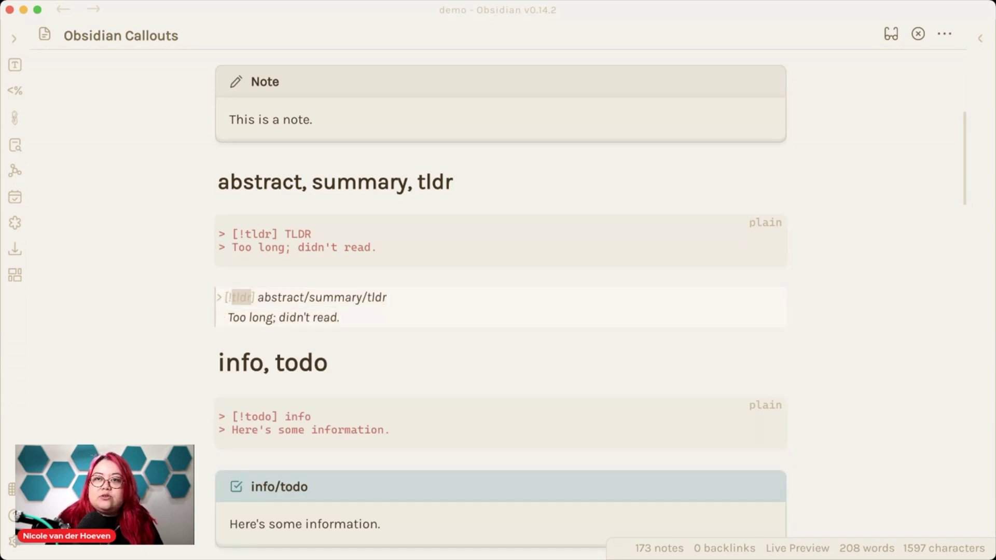
pyautogui.write('abstract')
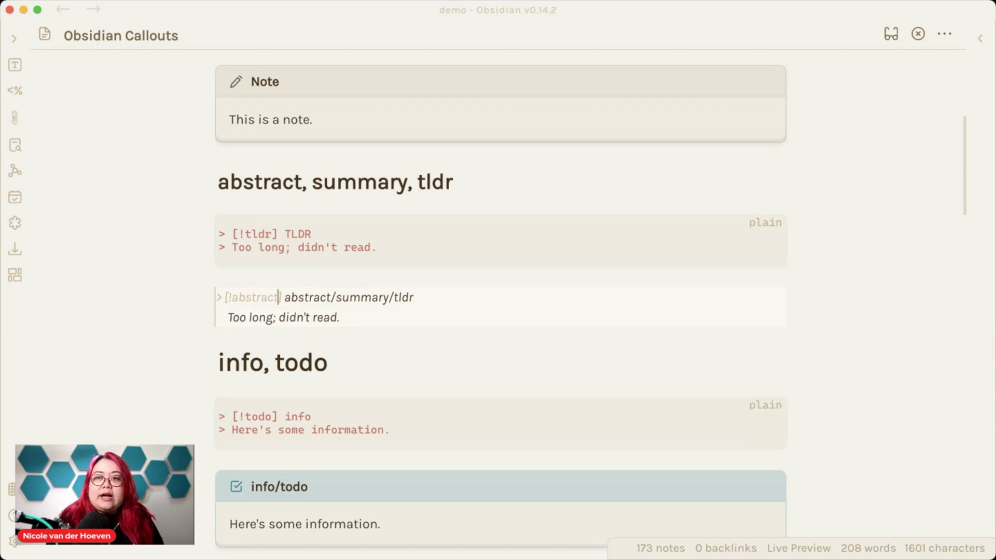
pyautogui.click(218, 278)
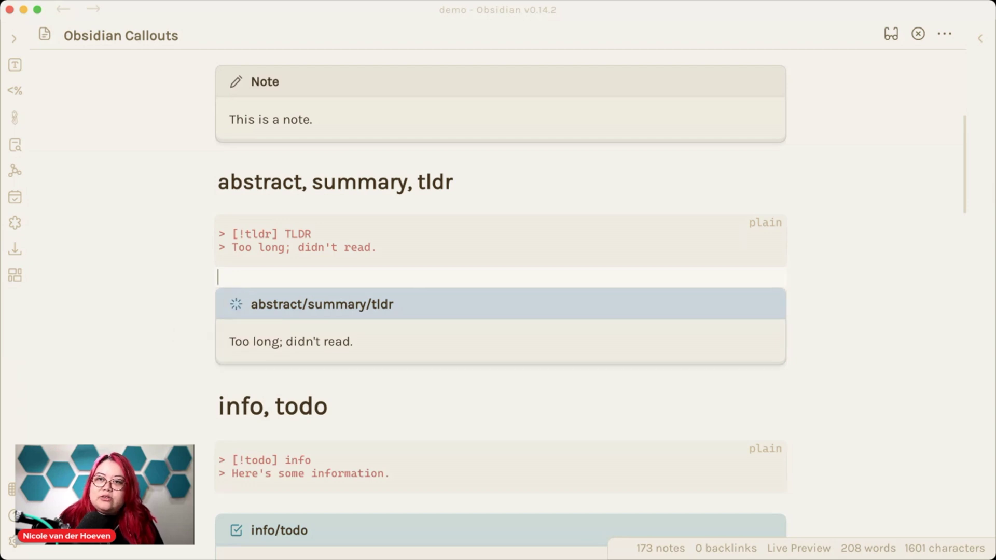
# Replace the abstract type with summary, accepting the autocomplete suggestion
pyautogui.click(227, 298)
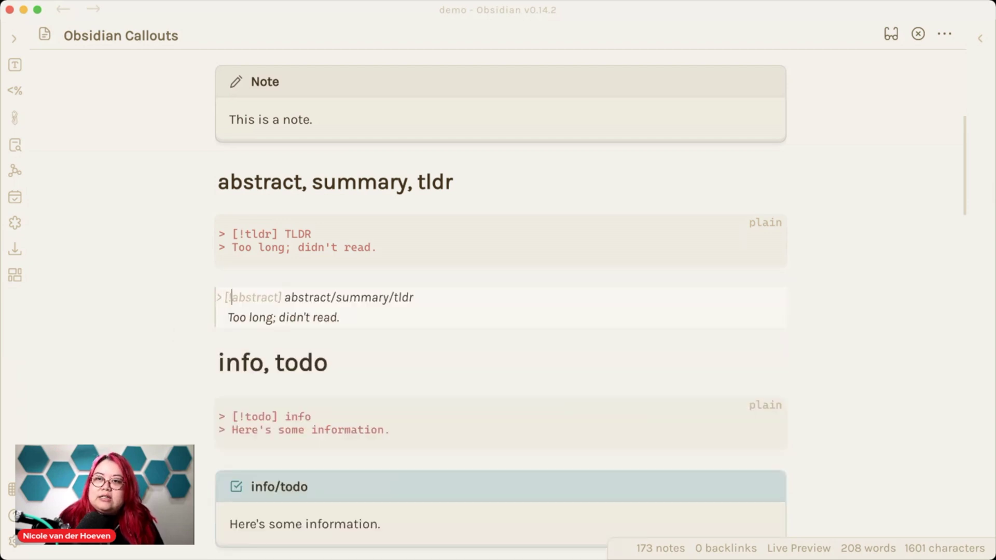
pyautogui.doubleClick(255, 297)
pyautogui.write('summar')
pyautogui.press('Return')
pyautogui.press('Up')
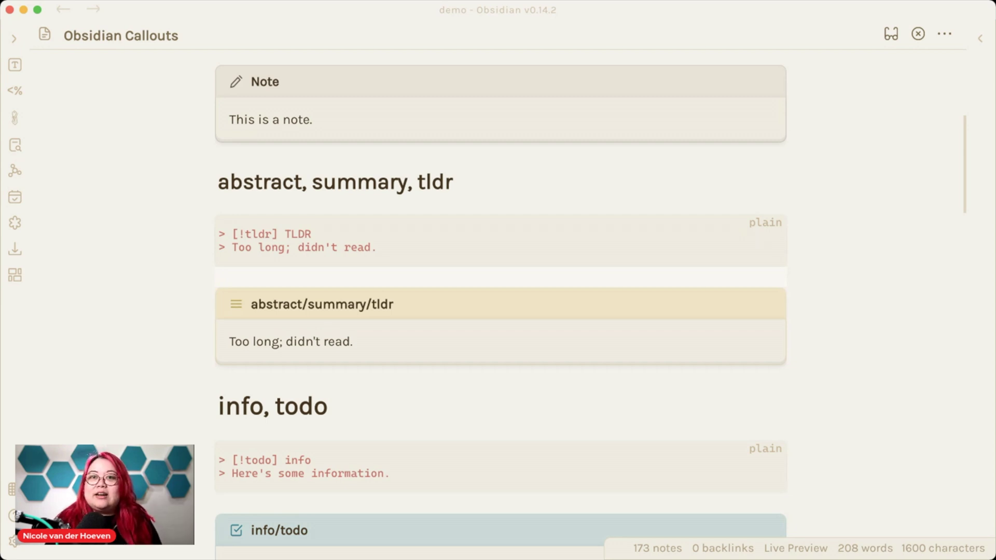
# Change the info/todo example callout's type from todo to info
pyautogui.scroll(-5, 501, 312)
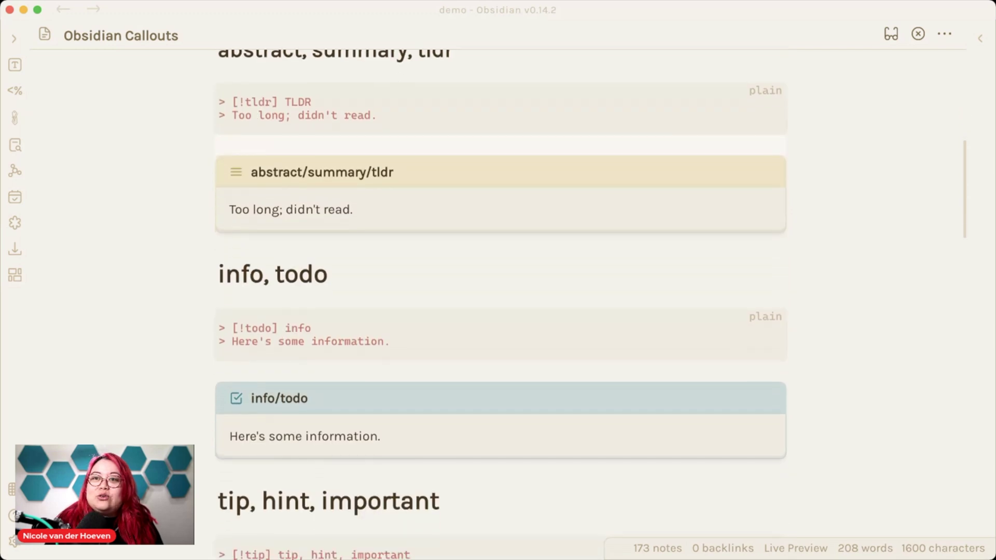
pyautogui.scroll(-3, 501, 305)
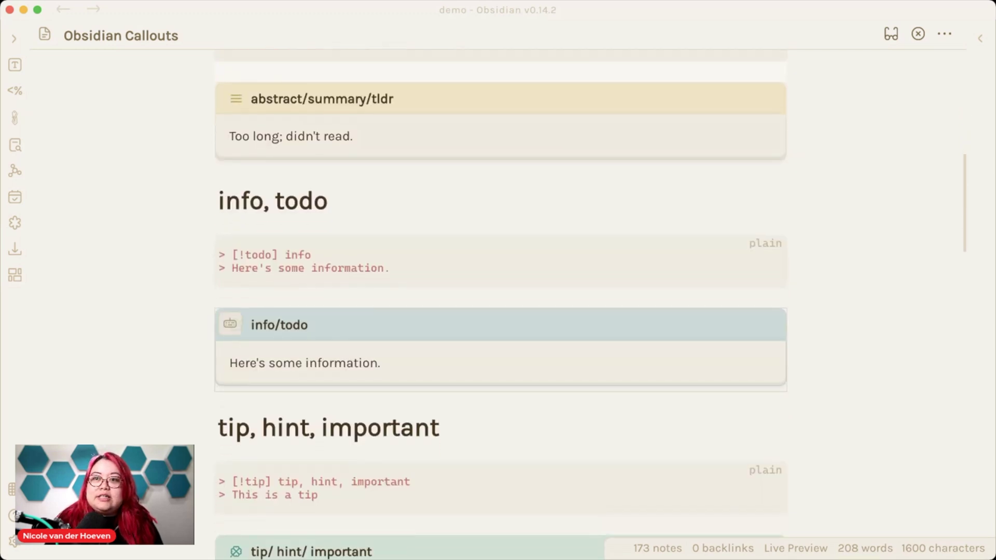
pyautogui.click(501, 342)
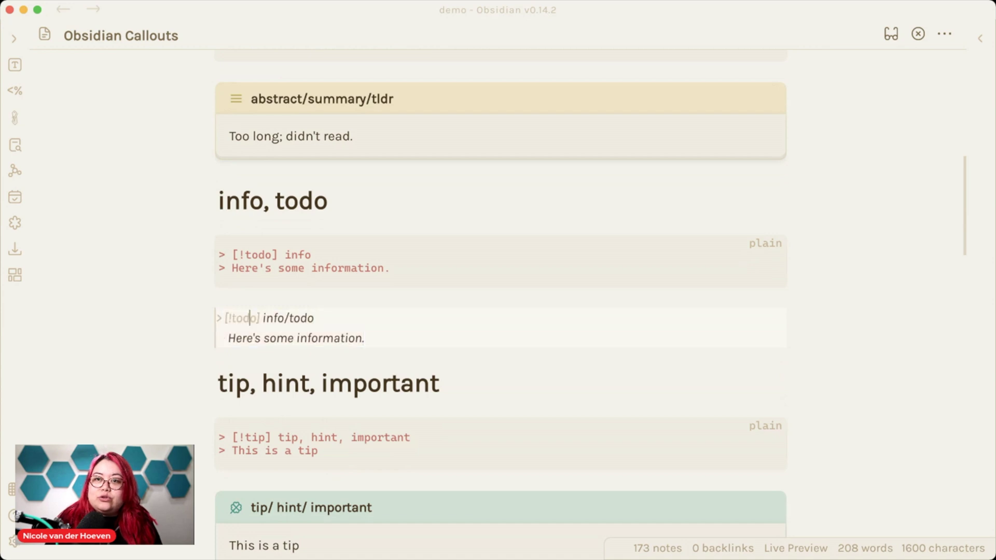
pyautogui.doubleClick(244, 318)
pyautogui.write('info')
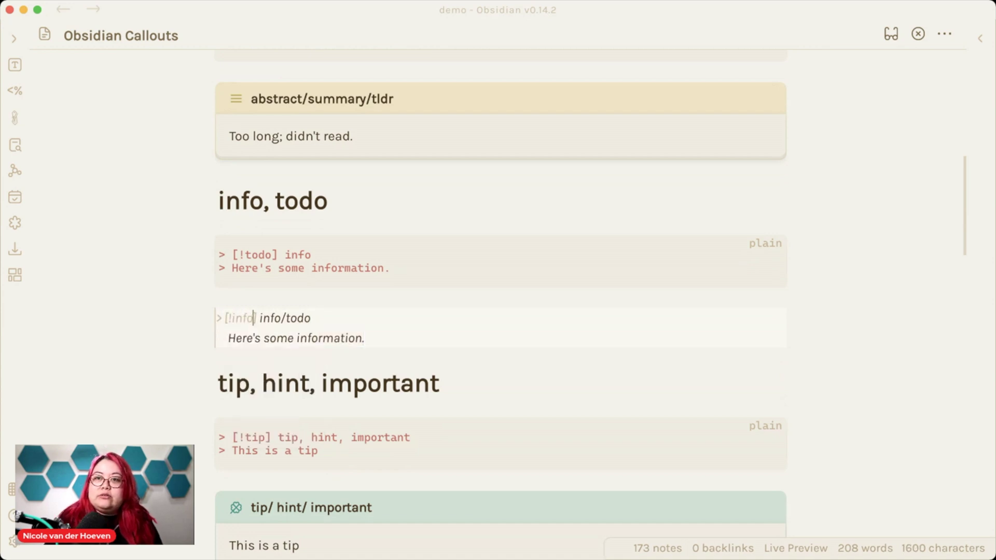
pyautogui.click(218, 298)
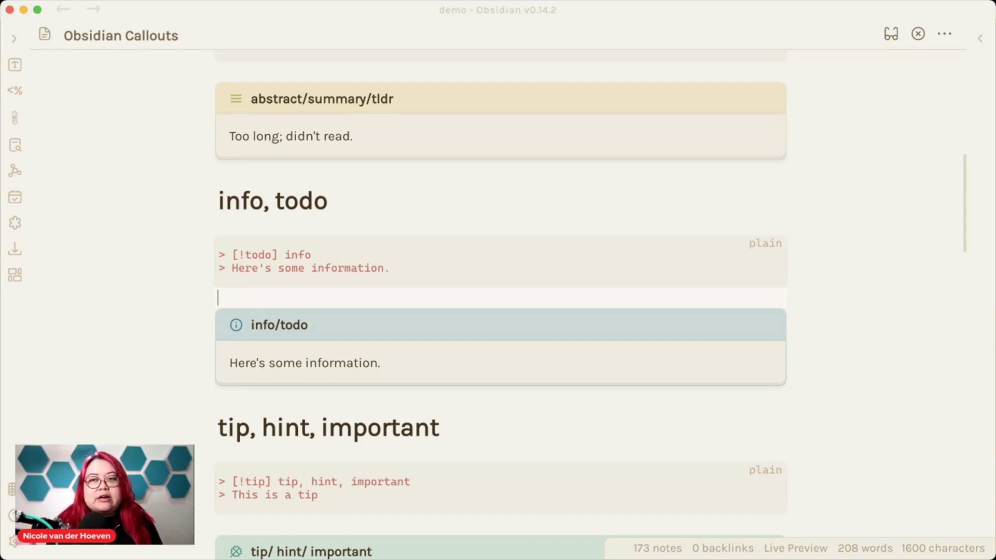
pyautogui.scroll(-4, 501, 304)
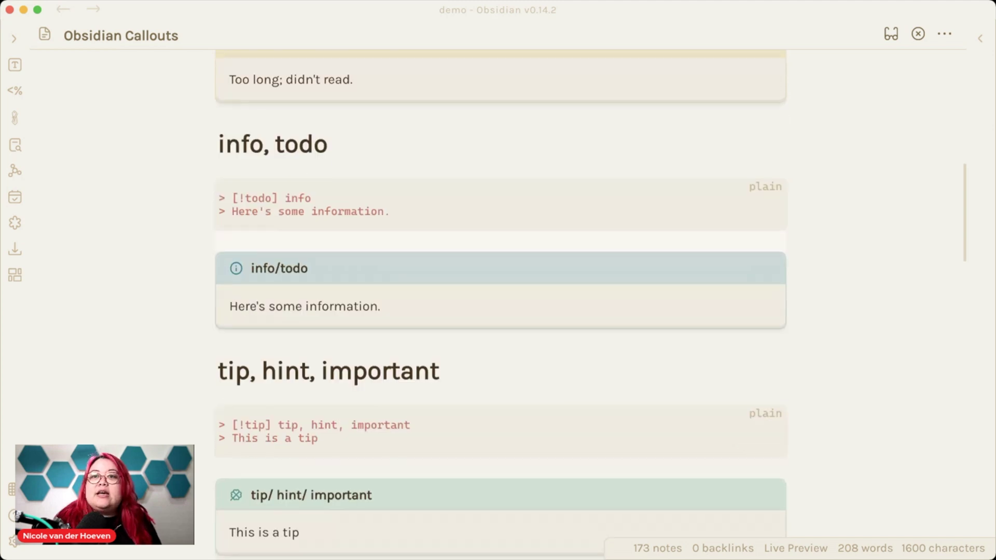
pyautogui.scroll(-7, 501, 304)
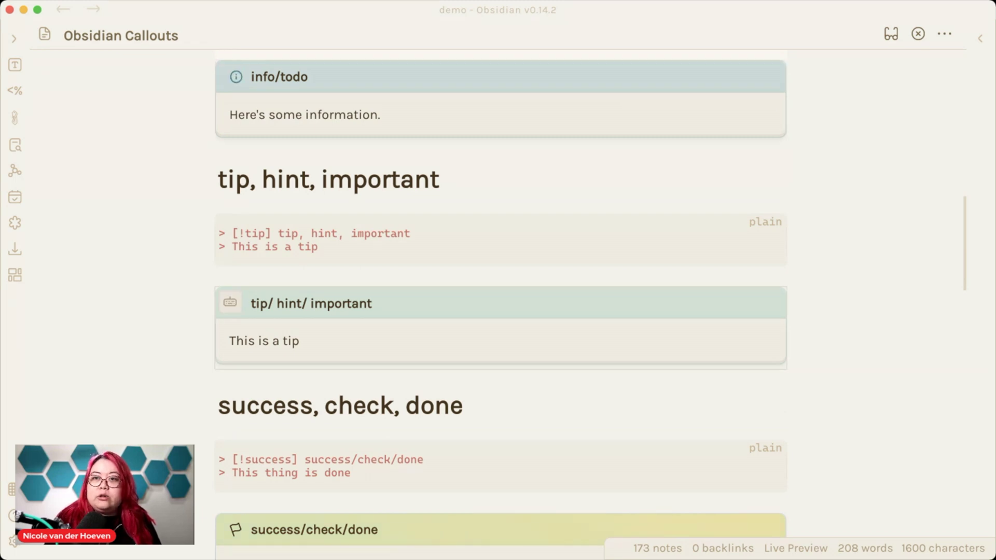
# Change the tip callout to [!important] and its body from 'a tip' to 'important'
pyautogui.click(219, 297)
pyautogui.doubleClick(243, 297)
pyautogui.write('important')
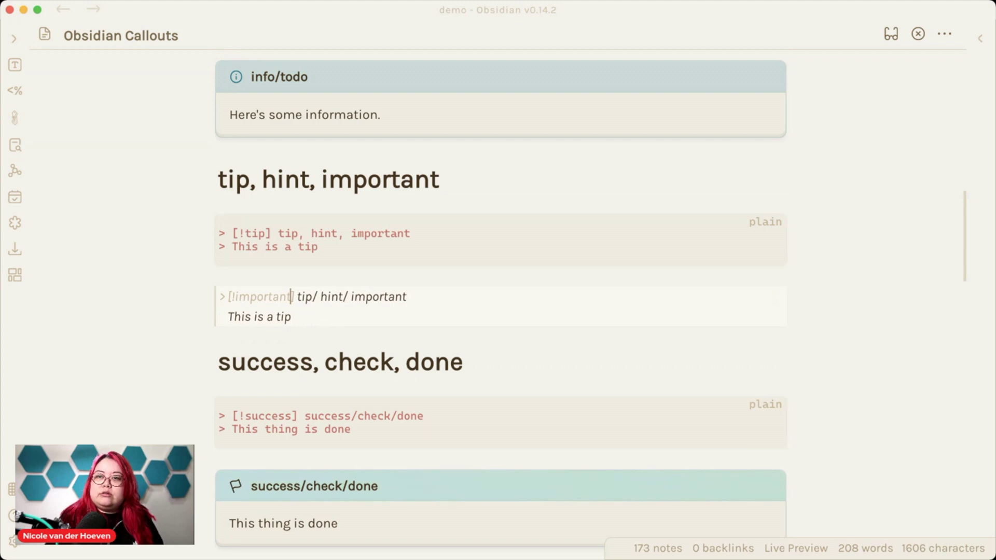
pyautogui.press('Down')
pyautogui.hotkey('shift', 'alt', 'Left')
pyautogui.hotkey('shift', 'alt', 'Left')
pyautogui.press('BackSpace')
pyautogui.write('important')
pyautogui.click(223, 277)
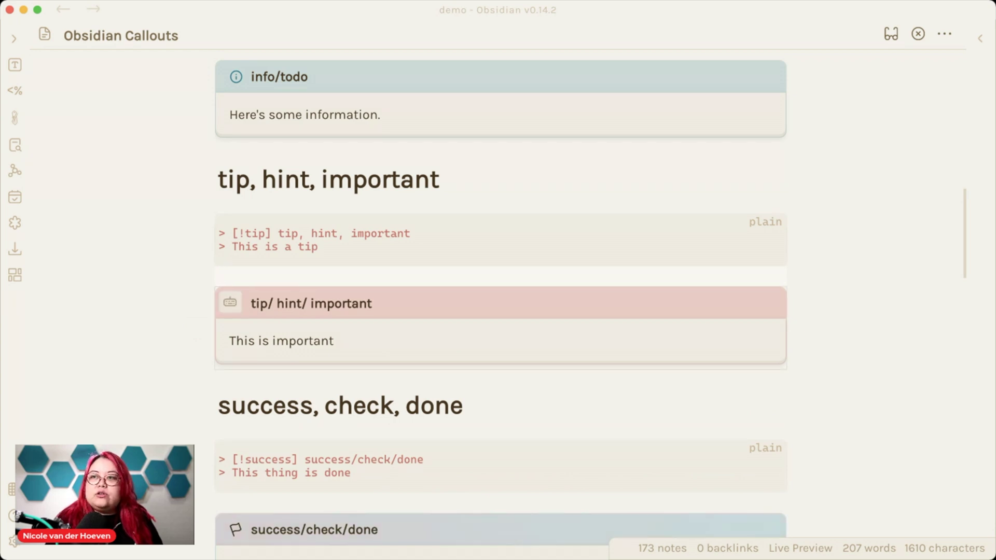
pyautogui.scroll(-2, 230, 302)
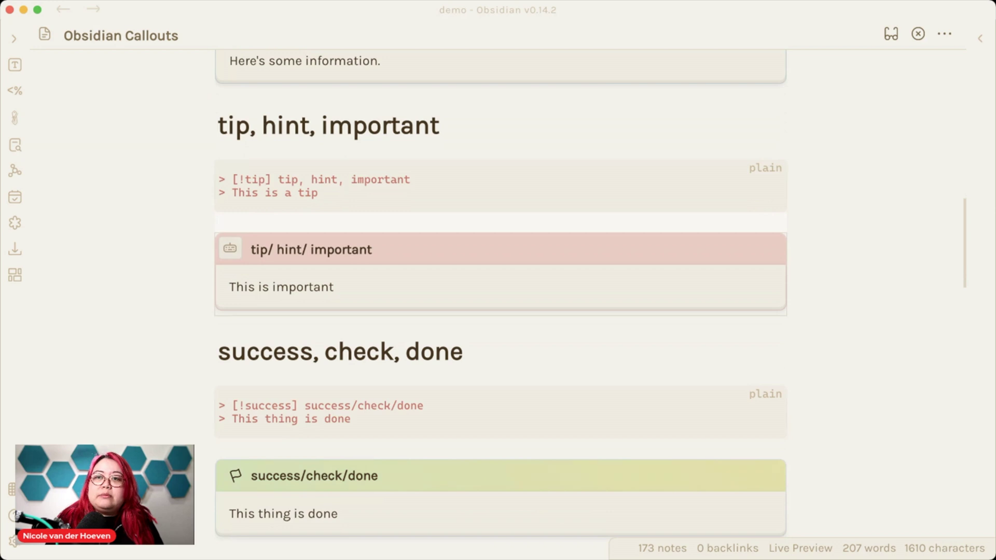
pyautogui.scroll(-3, 498, 415)
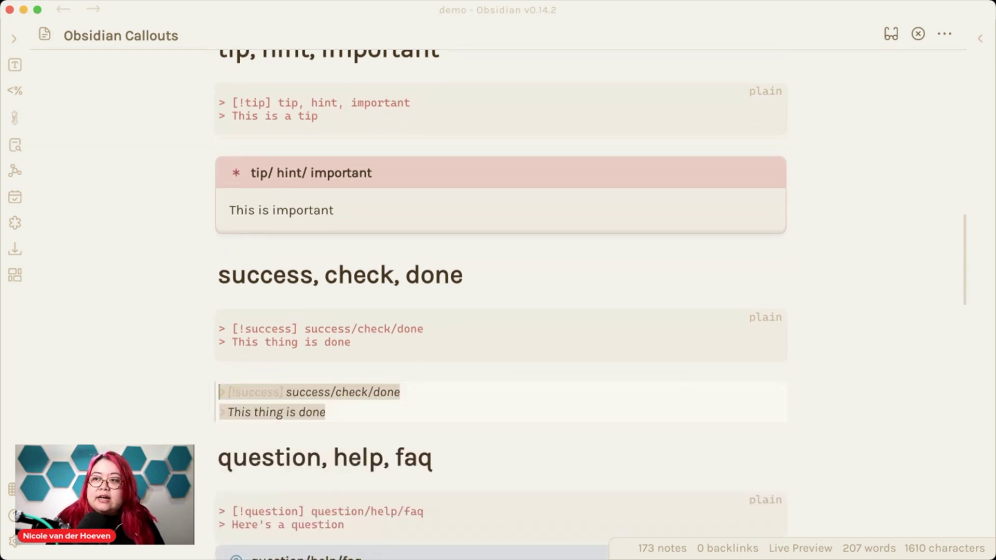
# Change the success callout's type to done so it reads 'This thing is done'
pyautogui.click(230, 398)
pyautogui.doubleClick(255, 392)
pyautogui.write('done')
pyautogui.click(218, 371)
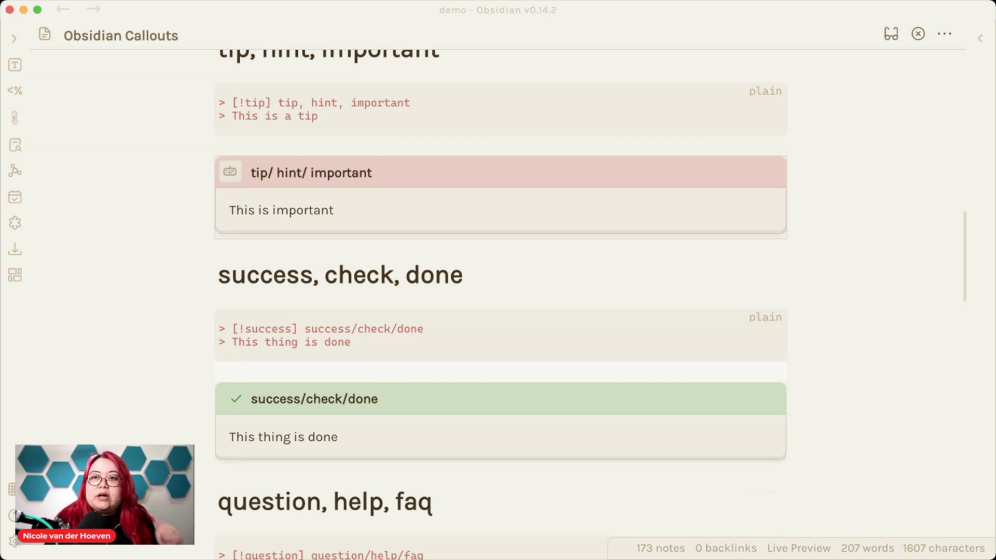
pyautogui.moveTo(230, 398)
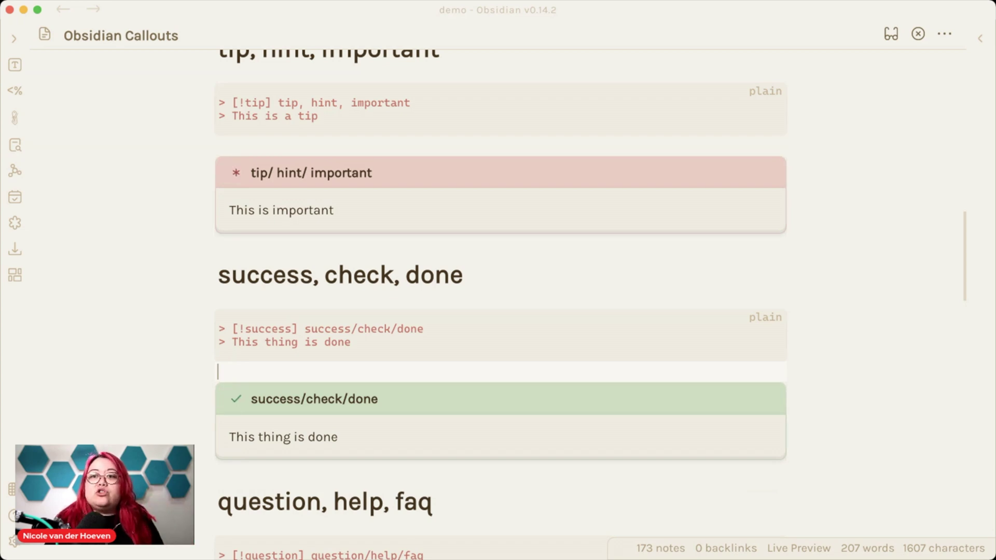
pyautogui.scroll(-8, 500, 306)
pyautogui.moveTo(229, 202)
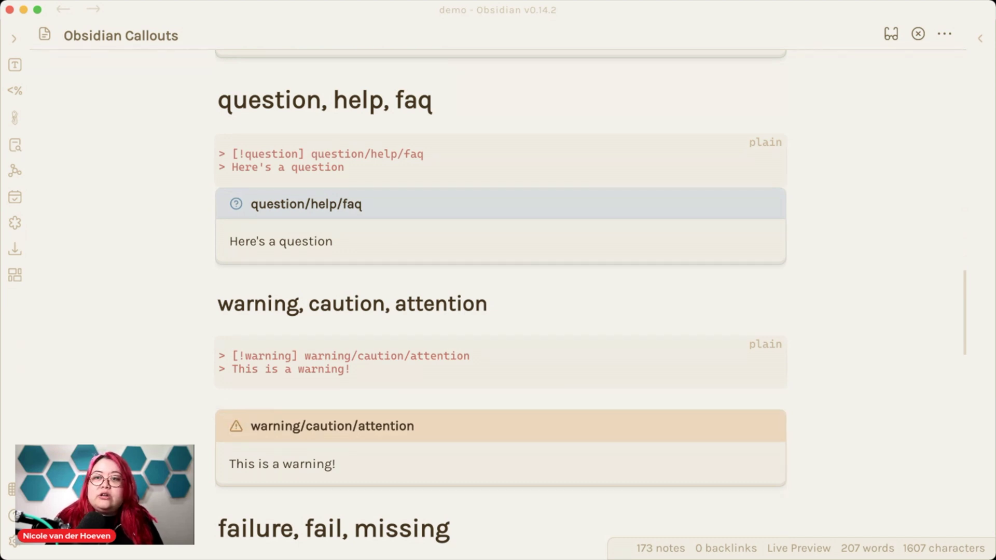
# Scroll past the fail callout to the bottom of the note, below the quote/cite callout
pyautogui.scroll(-3, 501, 305)
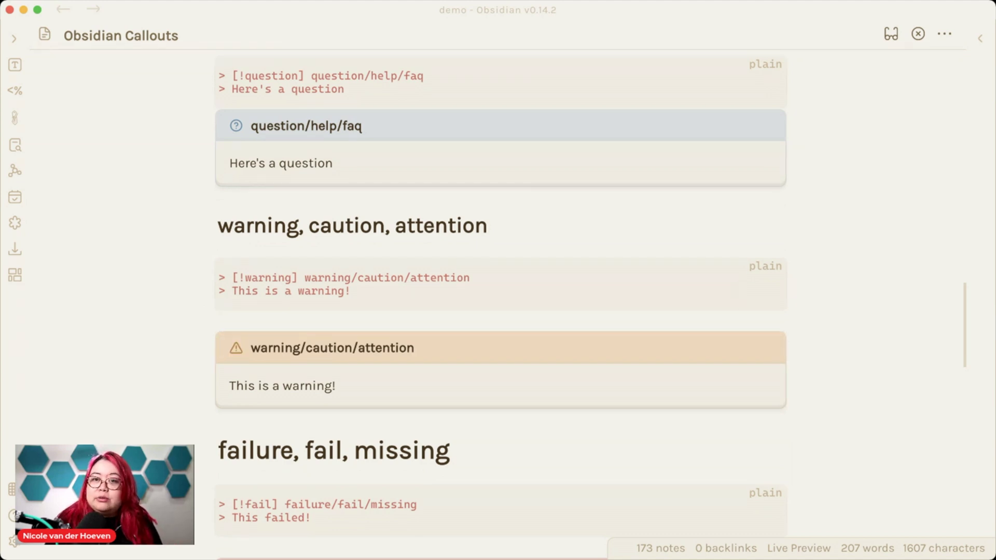
pyautogui.scroll(-5, 501, 308)
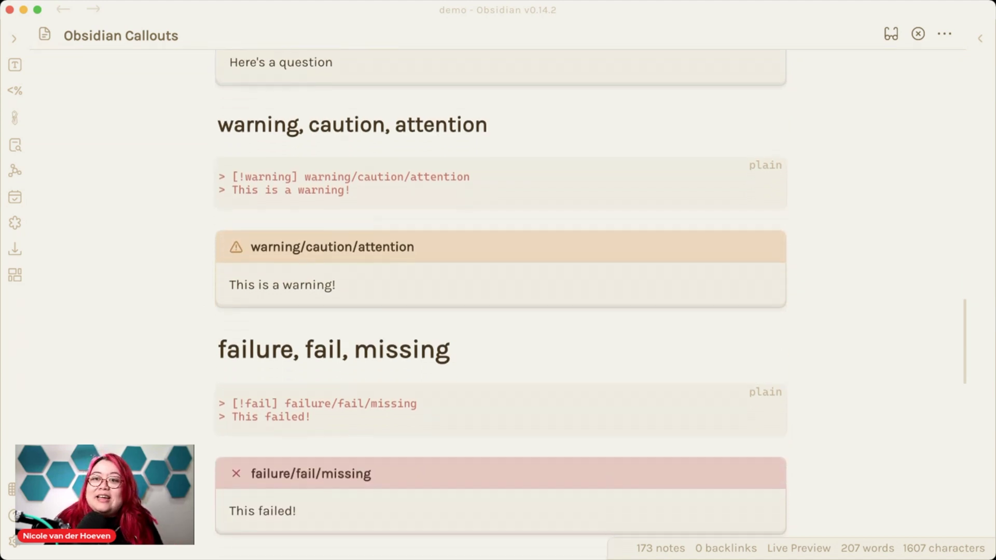
pyautogui.scroll(-1, 501, 307)
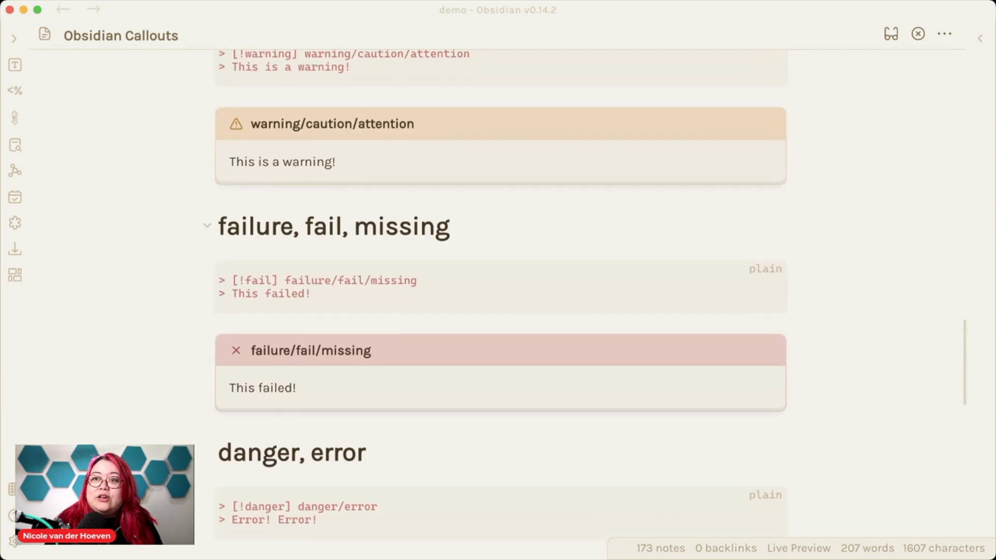
pyautogui.scroll(-2, 501, 311)
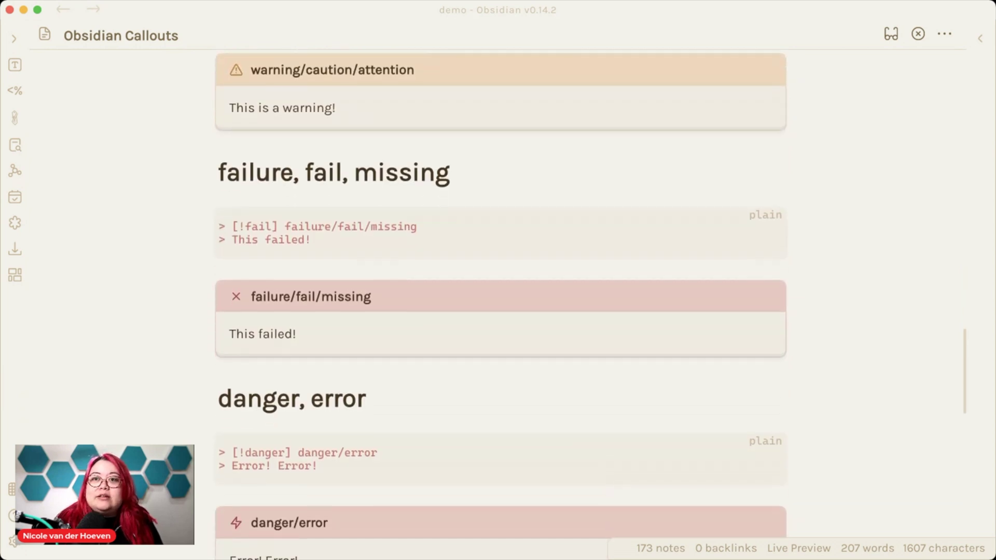
pyautogui.click(230, 295)
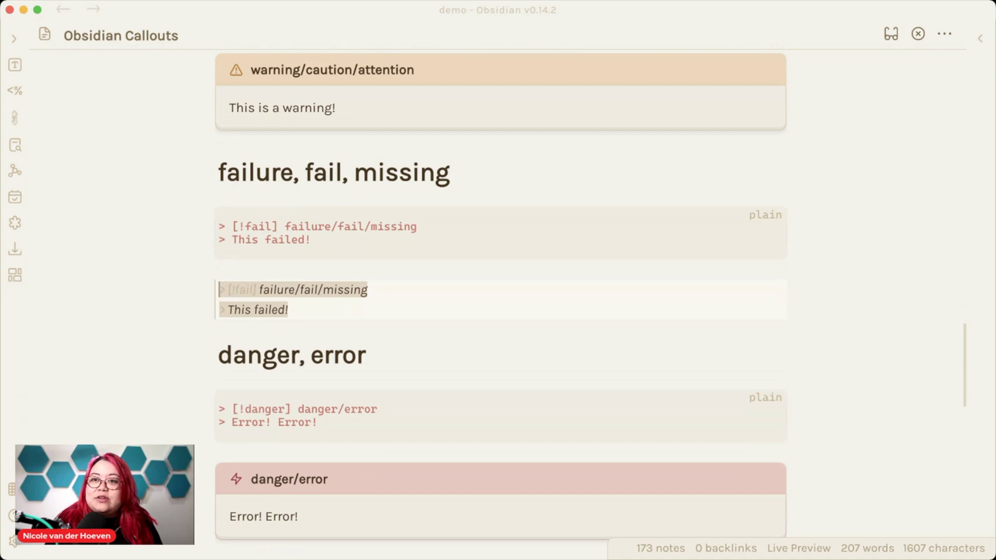
pyautogui.click(218, 372)
pyautogui.scroll(-5, 501, 306)
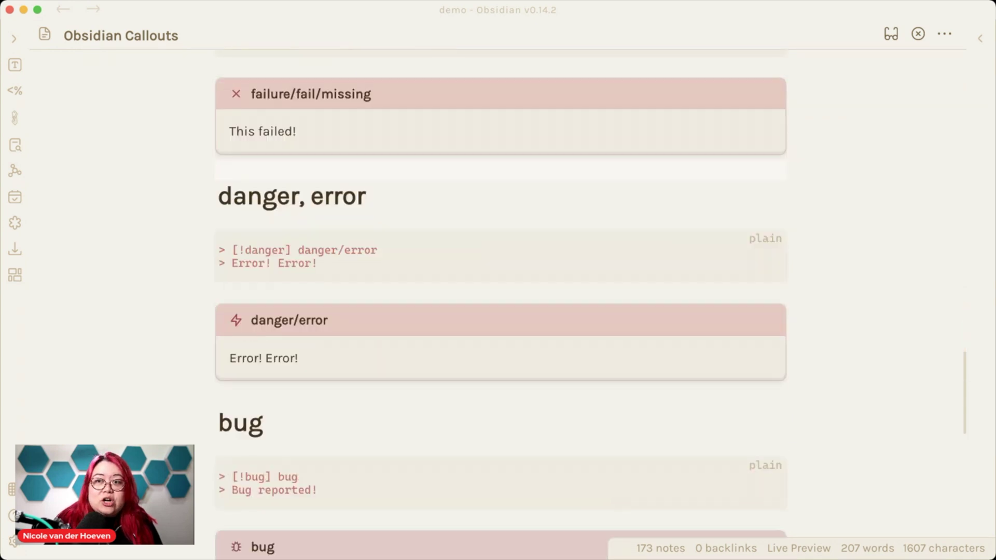
pyautogui.scroll(-1, 501, 305)
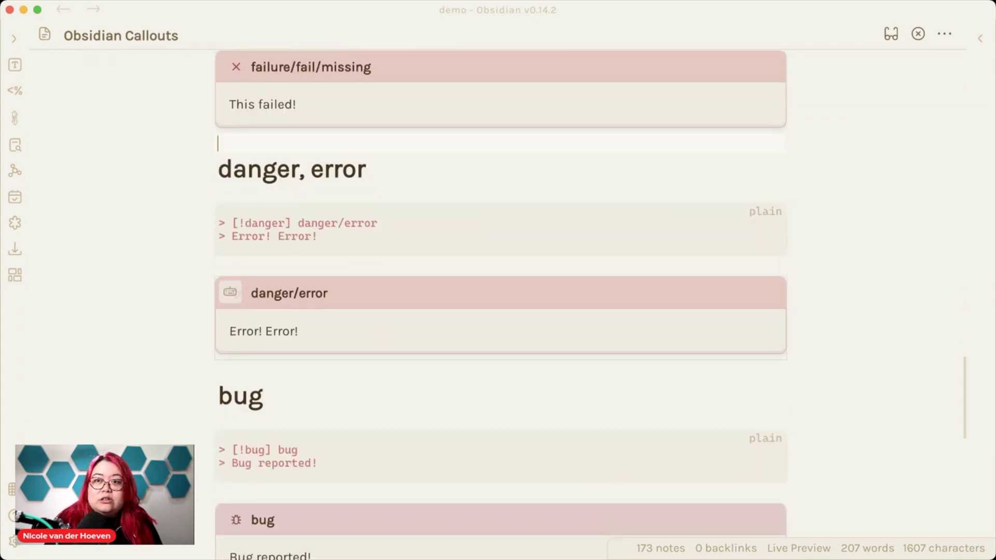
pyautogui.scroll(-10, 501, 305)
pyautogui.scroll(2, 501, 305)
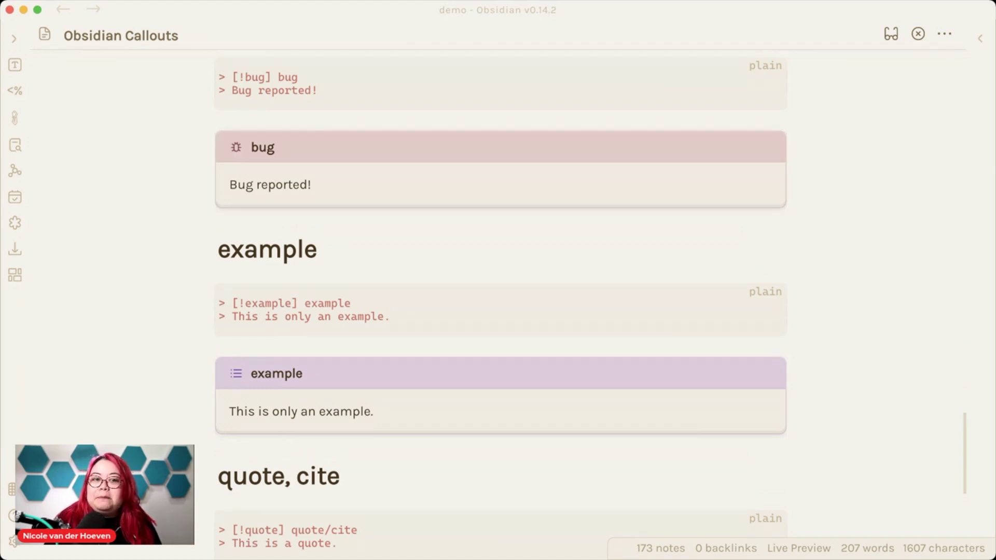
pyautogui.scroll(-2, 501, 312)
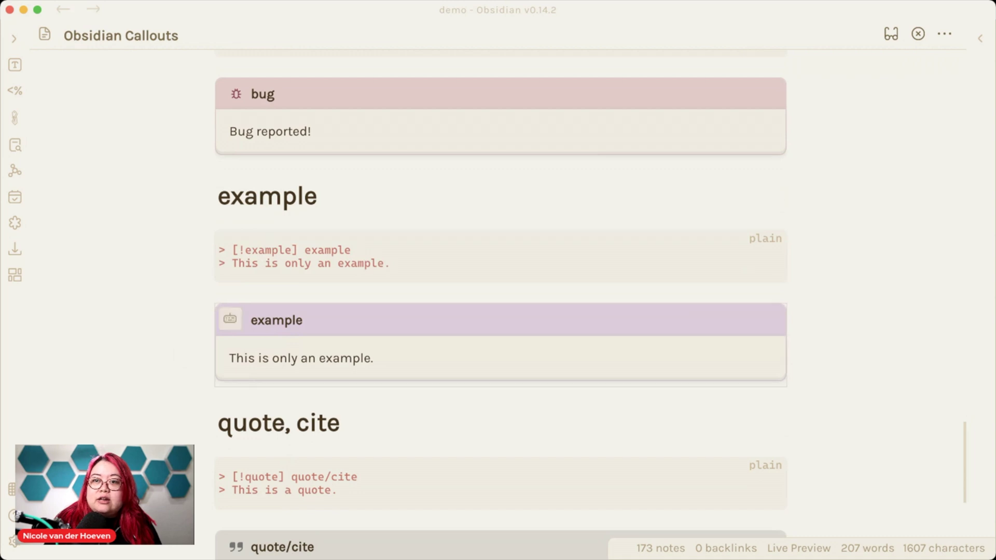
pyautogui.scroll(-7, 502, 363)
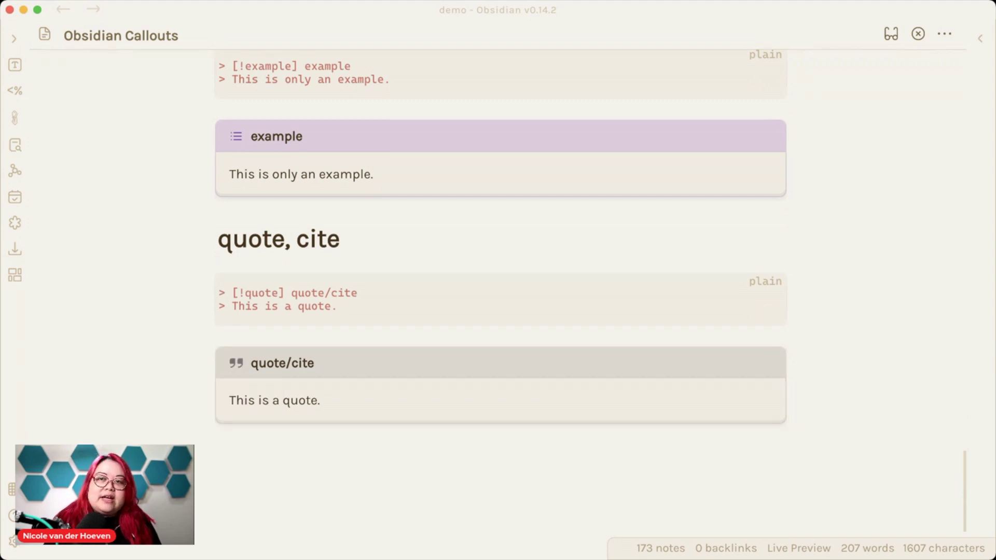
pyautogui.scroll(-2, 501, 338)
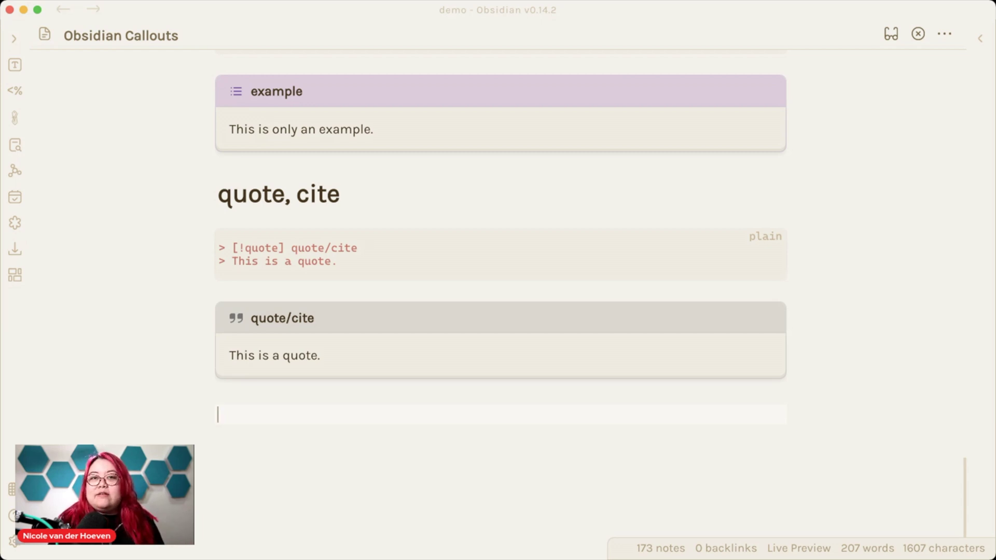
# Add a '> [!bug]- Bug detected' callout with body 'This is a bug.' and unfold it
pyautogui.write('> ')
pyautogui.write('[!b')
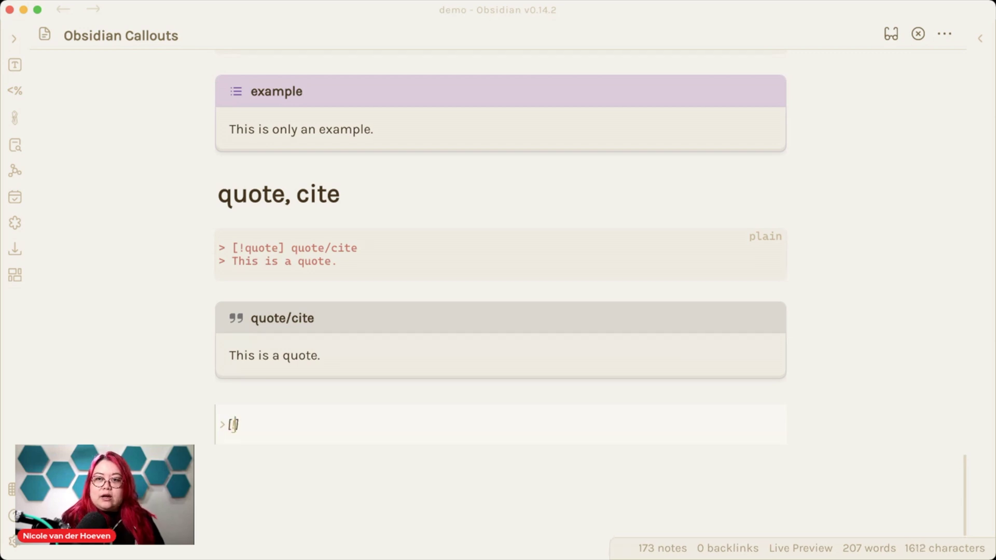
pyautogui.press('Down')
pyautogui.press('Return')
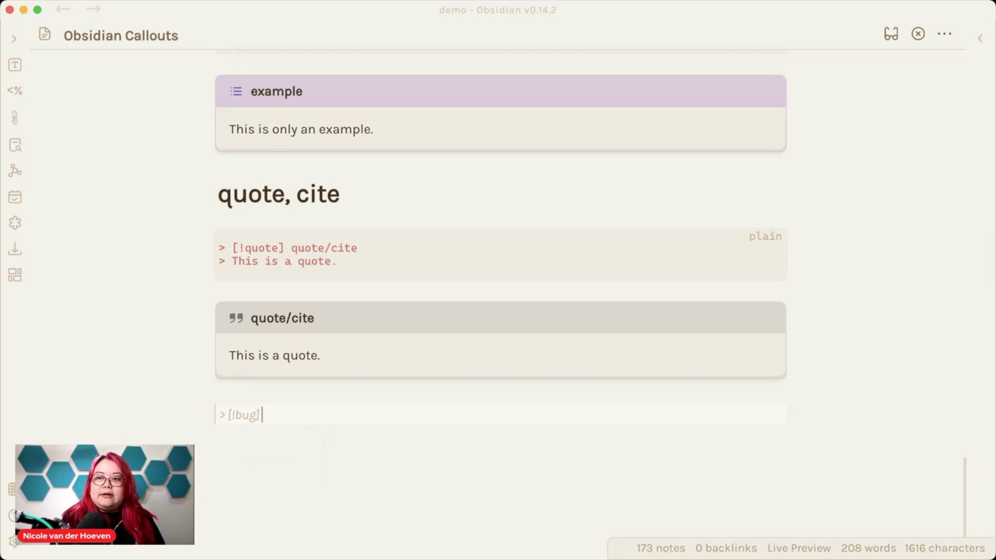
pyautogui.write('Bug detected')
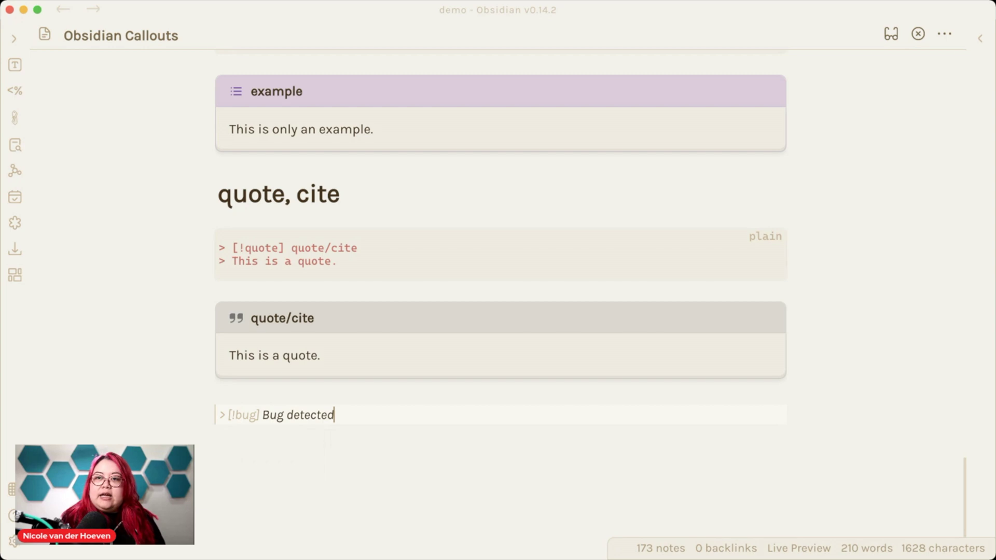
pyautogui.hotkey('alt', 'Left')
pyautogui.hotkey('alt', 'Left')
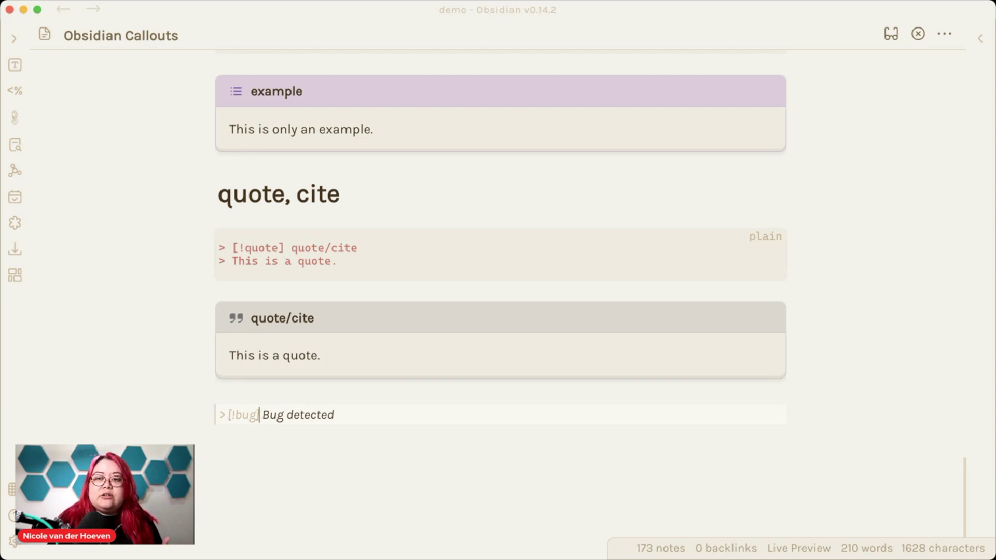
pyautogui.press('Left')
pyautogui.press('Left')
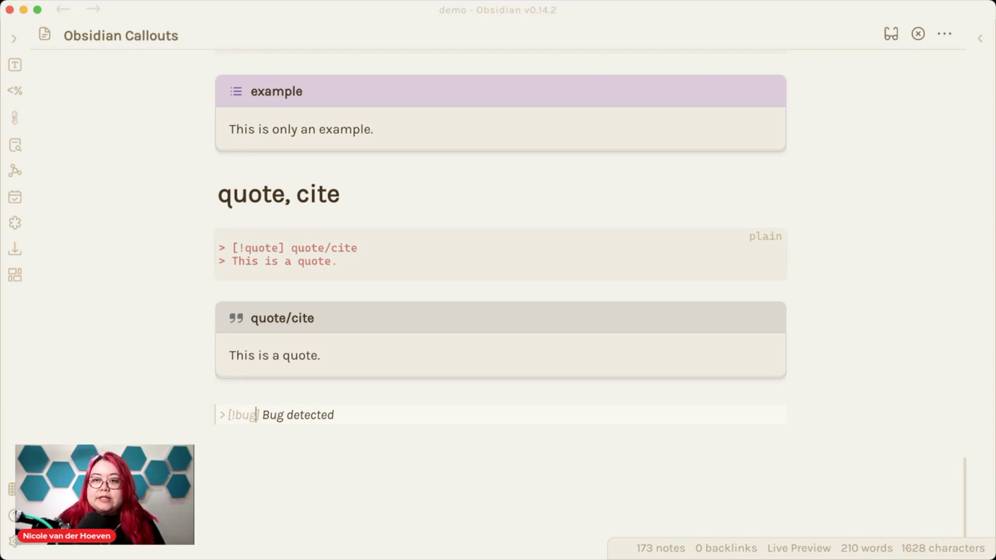
pyautogui.press('Right')
pyautogui.press('Right')
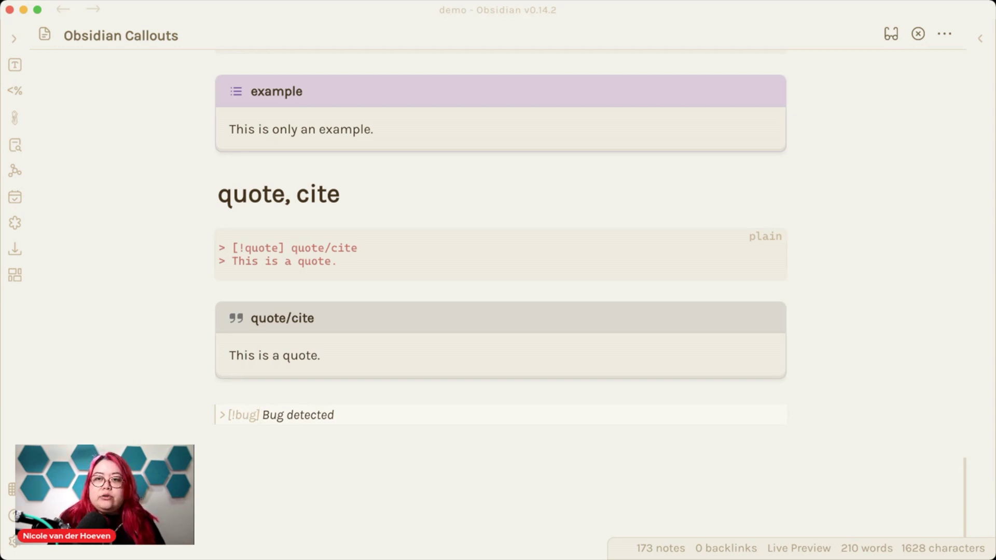
pyautogui.write('-')
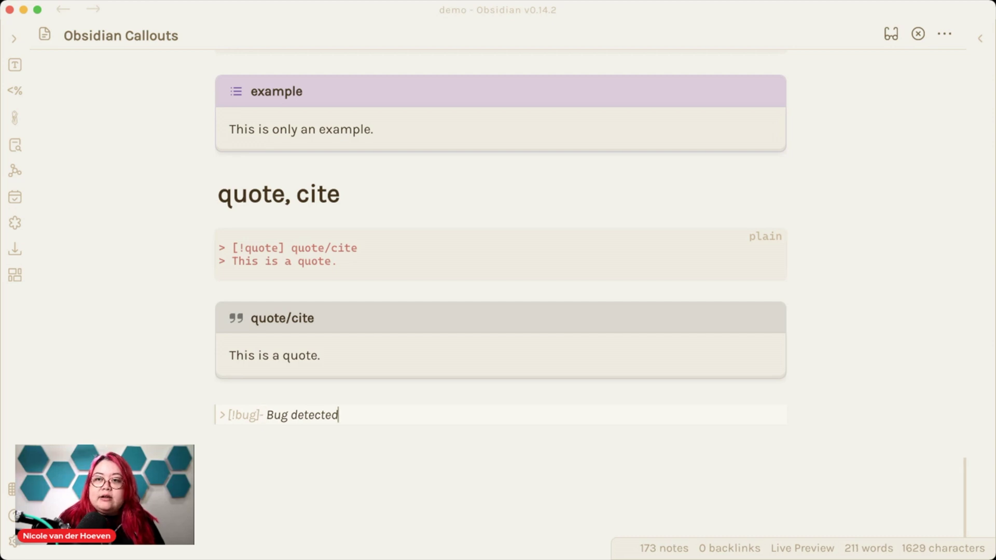
pyautogui.press('Return')
pyautogui.write('This is a bug.')
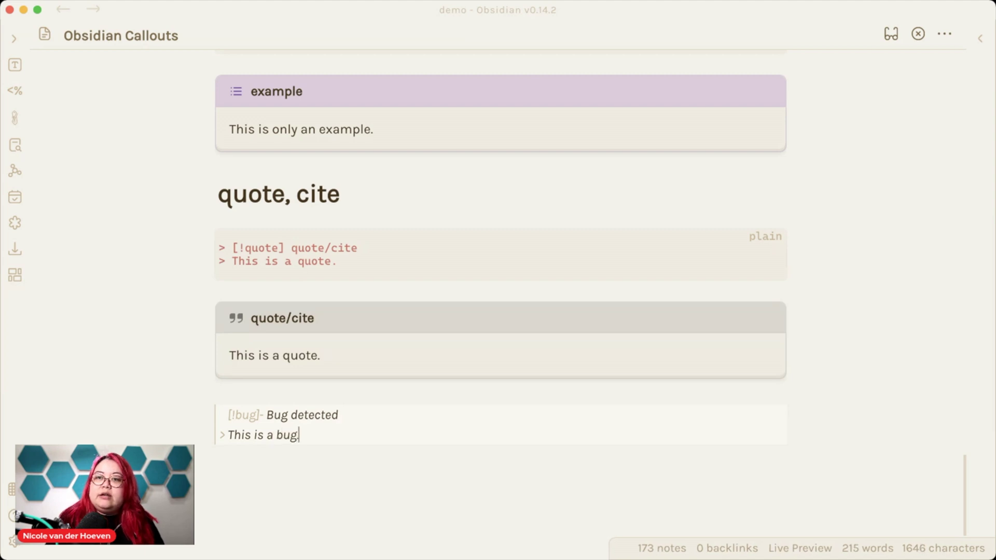
pyautogui.press('Return')
pyautogui.press('Return')
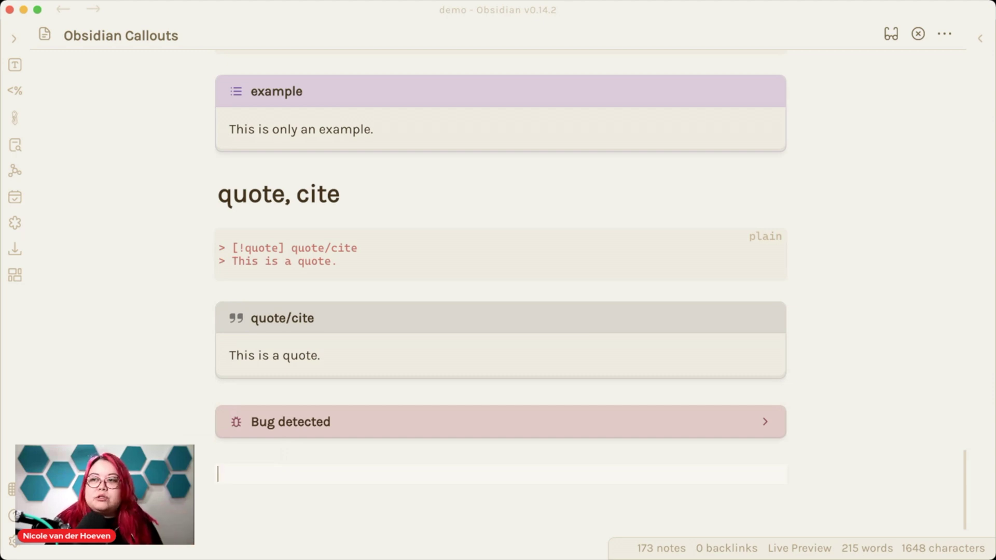
pyautogui.click(230, 421)
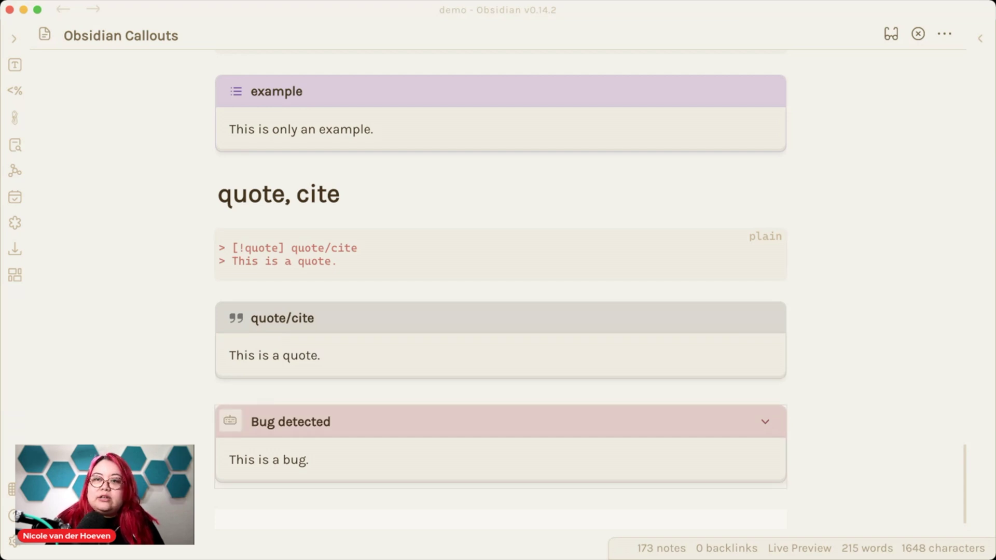
# Change the Bug detected callout's fold marker after [!bug] from '-' to '+' so it starts expanded
pyautogui.click(218, 394)
pyautogui.press('Down')
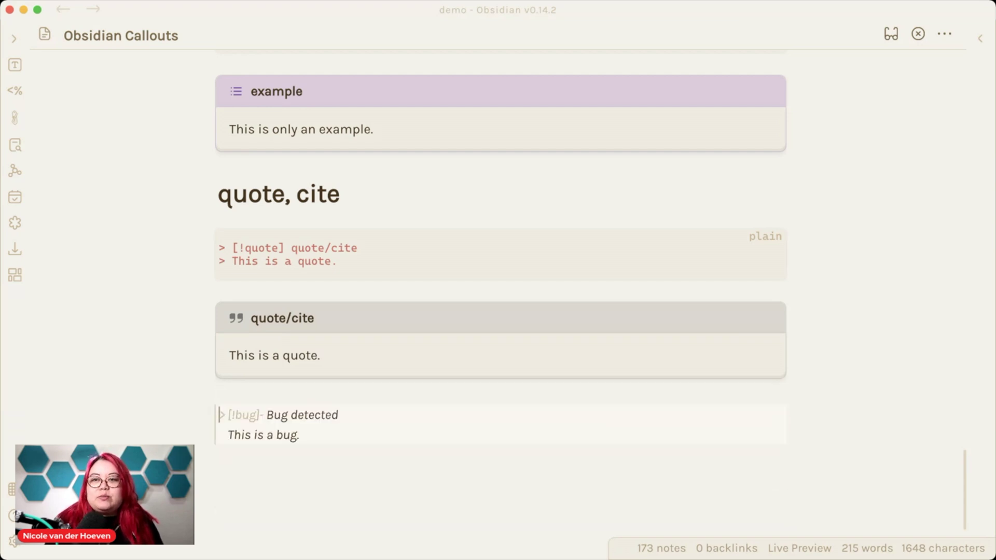
pyautogui.press('Right')
pyautogui.press('Right')
pyautogui.press('Right')
pyautogui.press('Right')
pyautogui.press('Right')
pyautogui.press('Right')
pyautogui.press('Right')
pyautogui.press('Right')
pyautogui.press('Right')
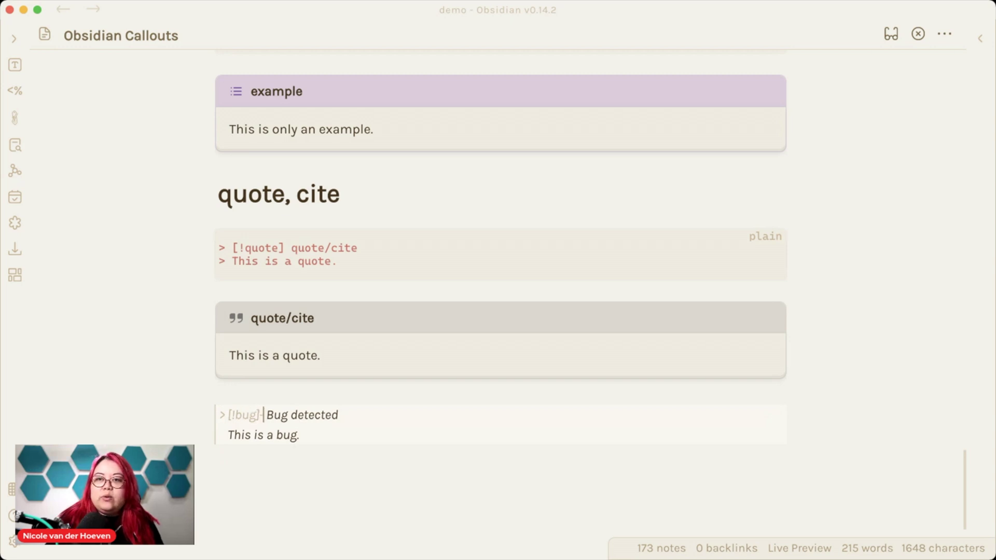
pyautogui.press('BackSpace')
pyautogui.write('+')
pyautogui.press('Up')
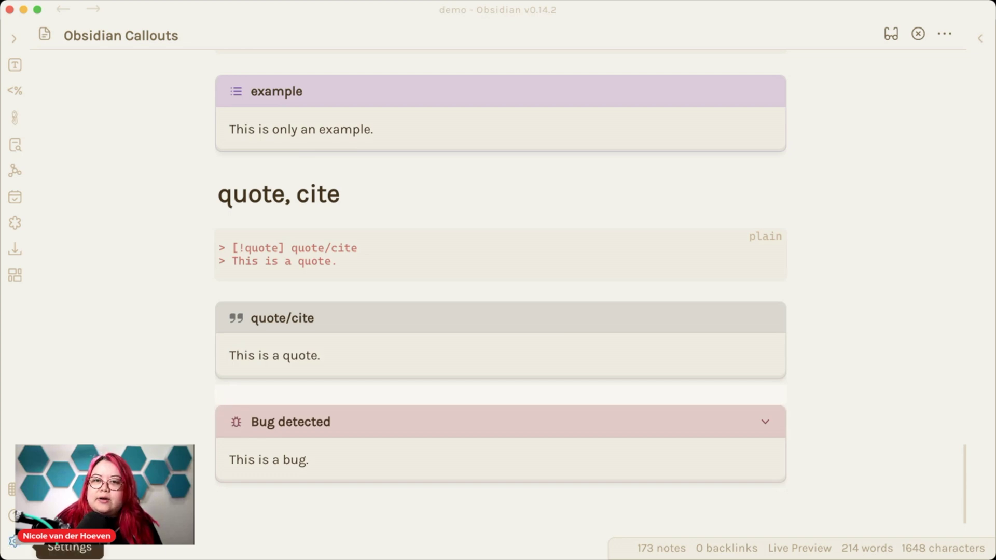
pyautogui.click(13, 542)
pyautogui.click(155, 183)
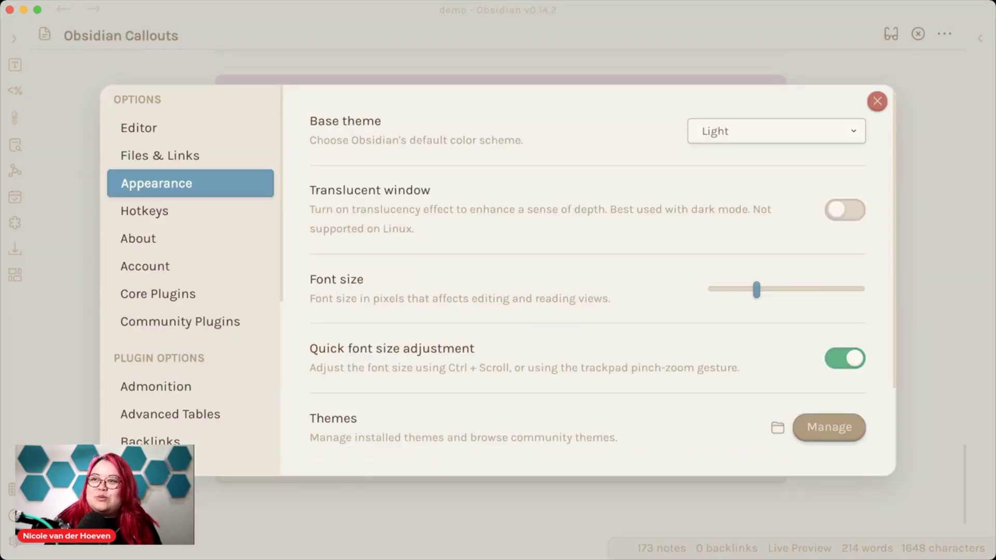
pyautogui.scroll(-3, 586, 275)
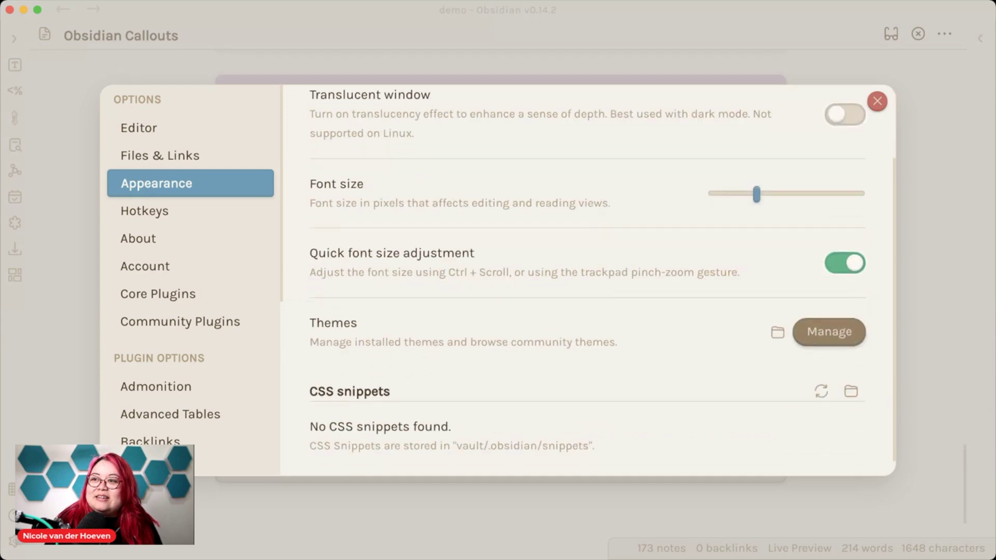
pyautogui.click(829, 333)
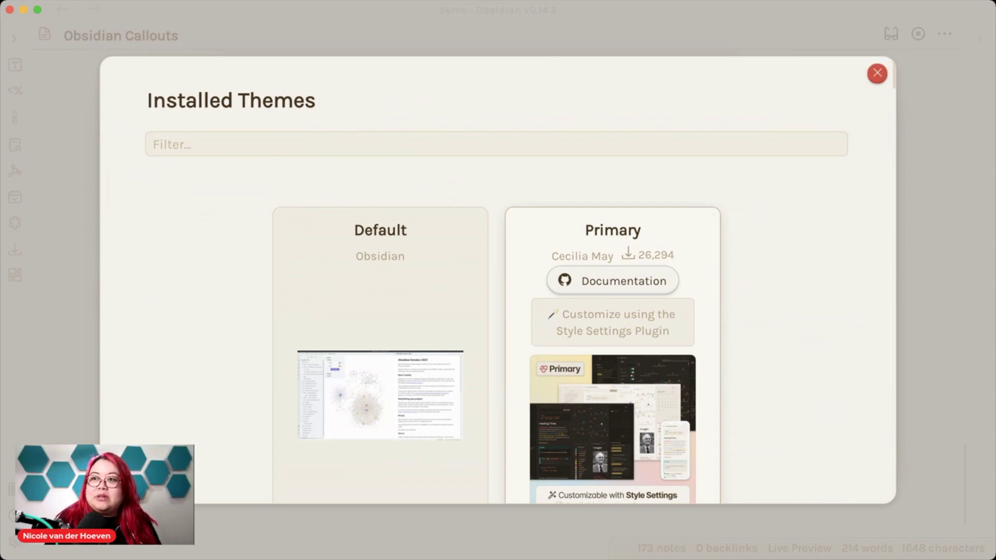
pyautogui.click(877, 74)
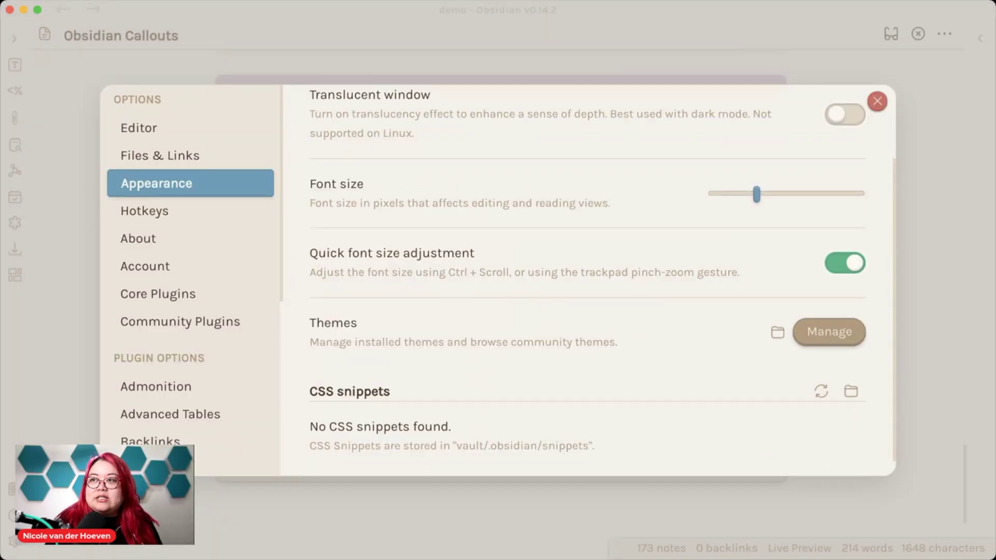
pyautogui.click(877, 100)
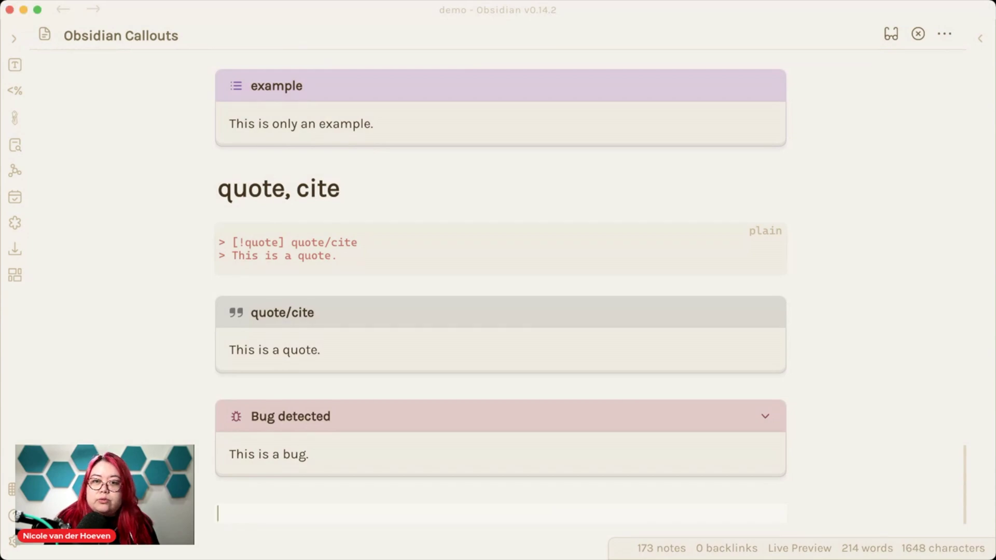
# Open Settings > Admonition and scroll to the Convert and Advanced Settings options
pyautogui.press('super+comma')
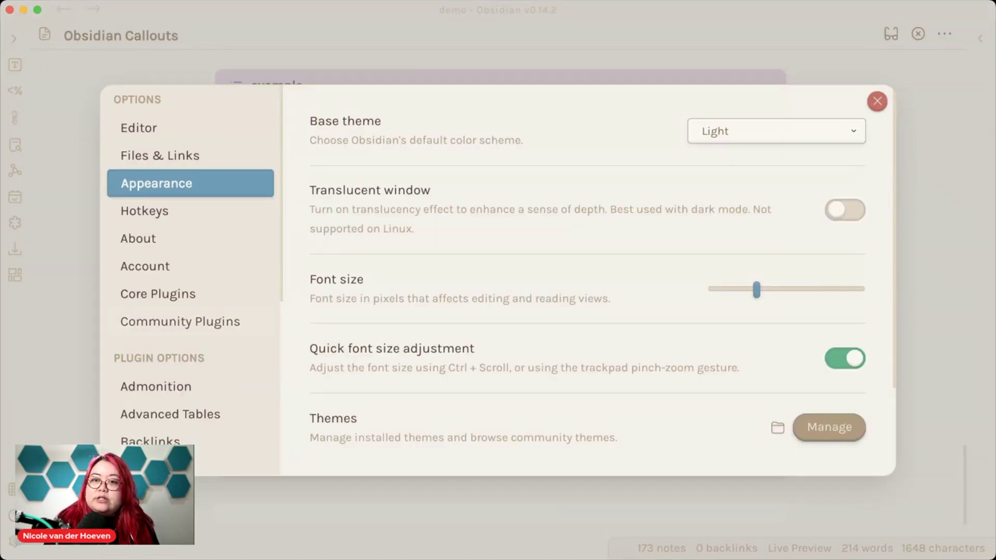
pyautogui.click(156, 387)
pyautogui.scroll(-5, 588, 280)
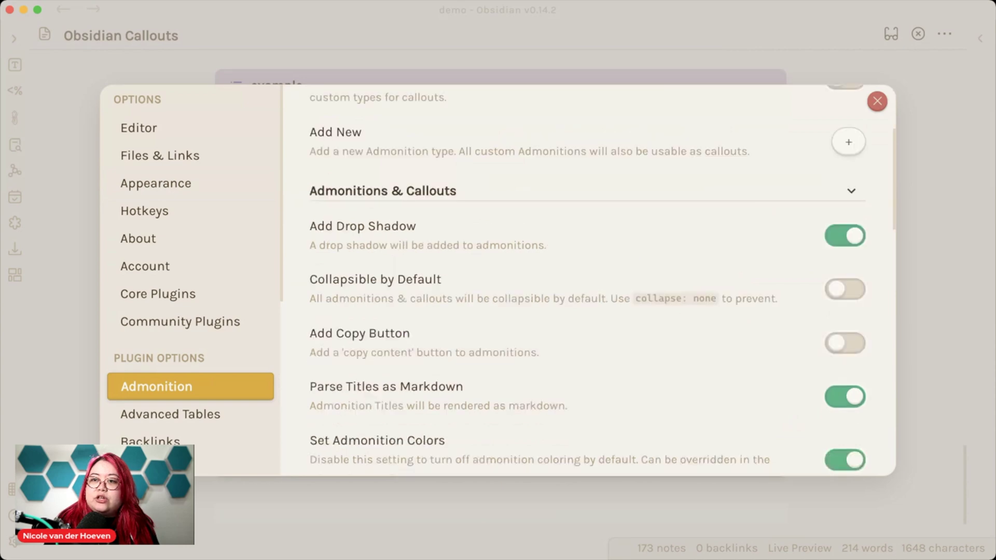
pyautogui.scroll(5, 589, 281)
pyautogui.scroll(-15, 588, 280)
pyautogui.scroll(-3, 589, 280)
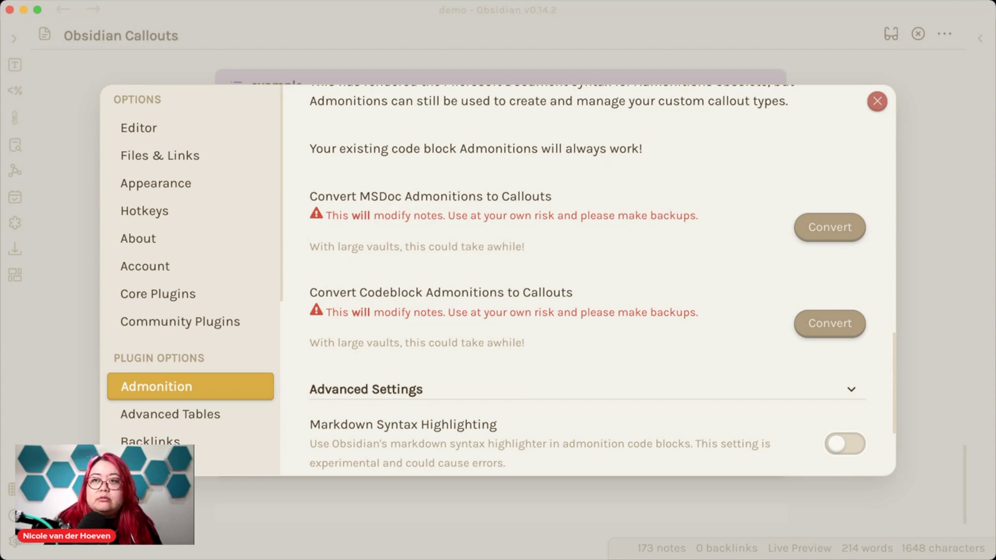
pyautogui.scroll(15, 588, 280)
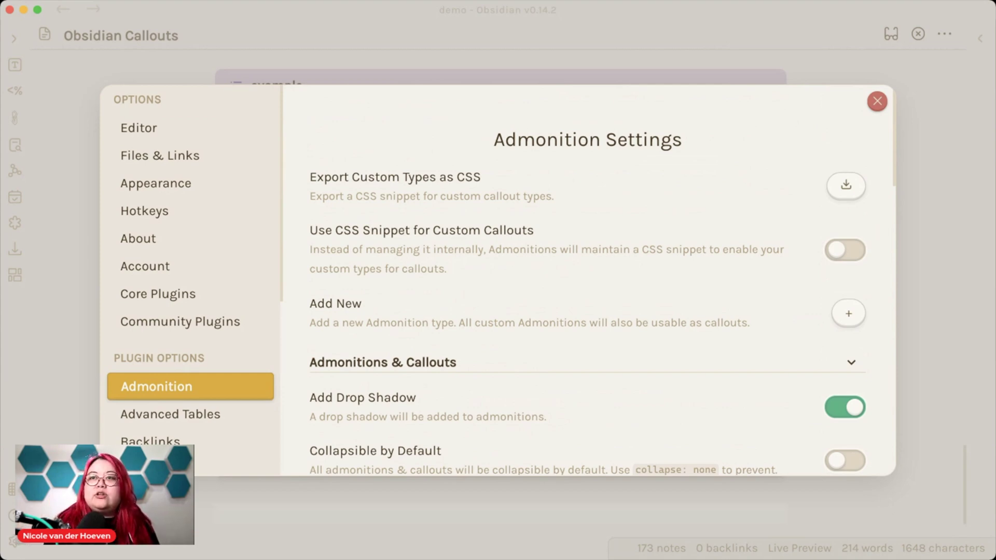
pyautogui.scroll(-3, 588, 301)
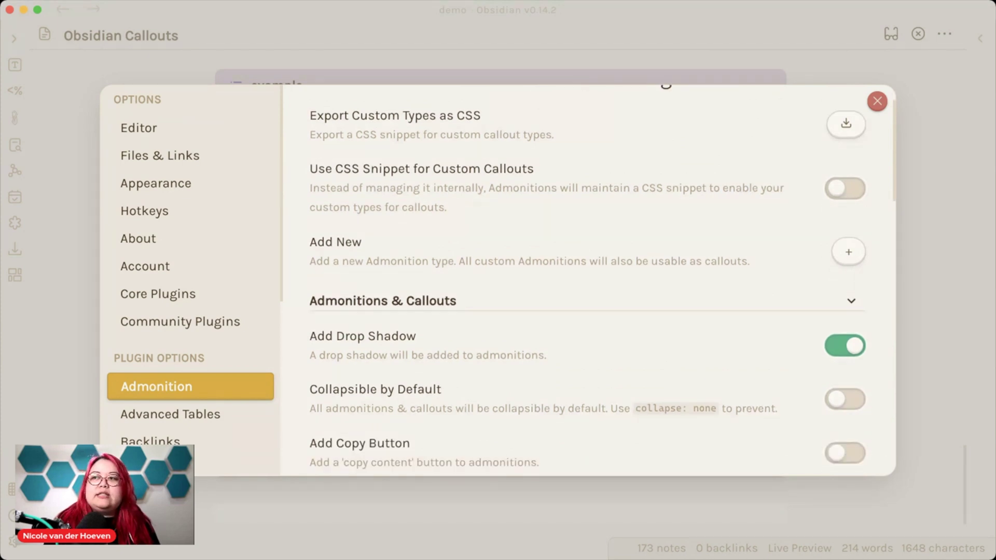
pyautogui.scroll(-2, 588, 277)
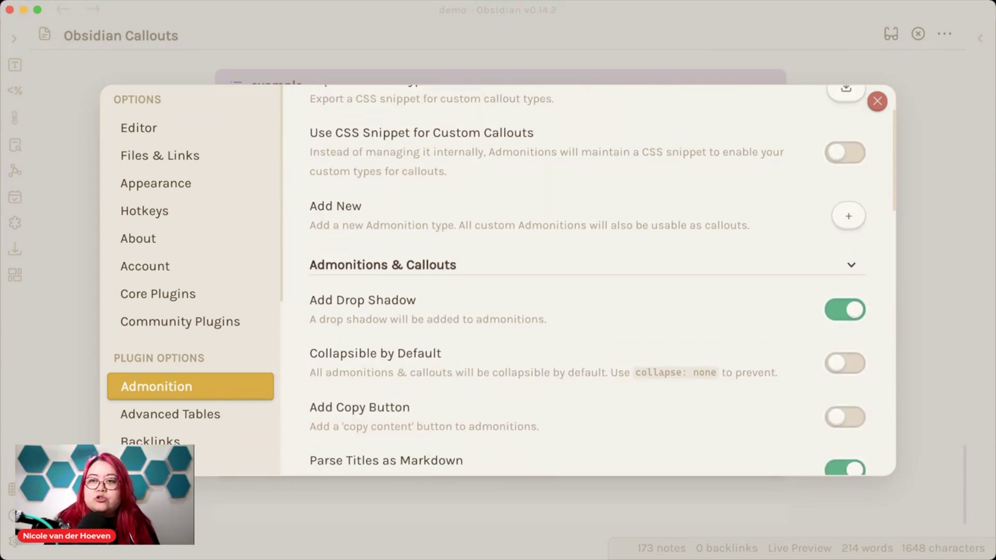
pyautogui.scroll(-3, 589, 281)
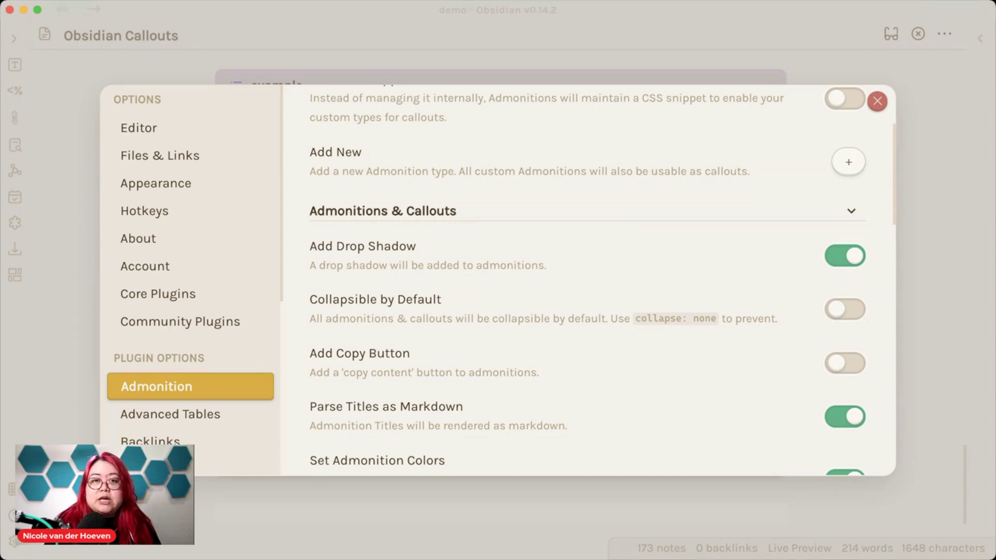
pyautogui.scroll(-5, 586, 281)
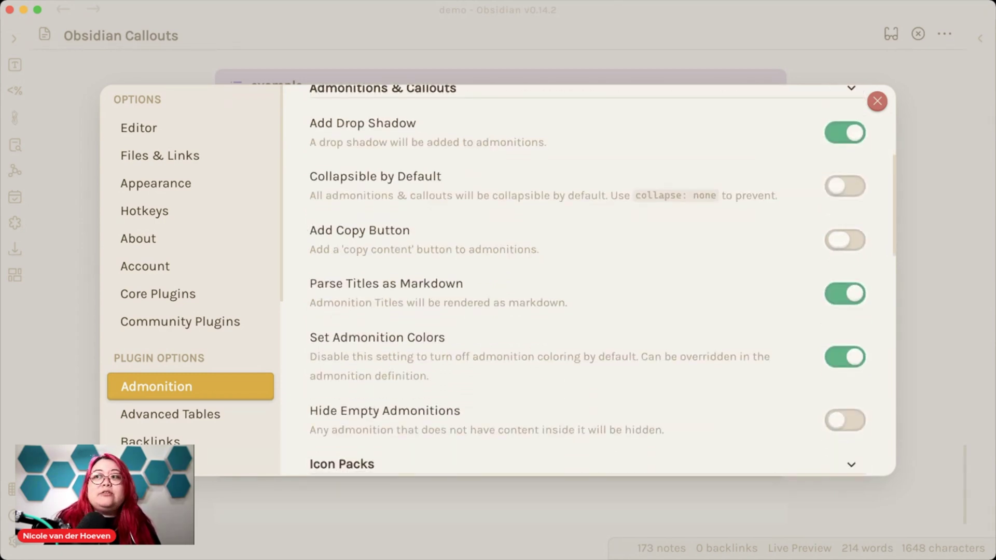
# Turn on Add Copy Button in Admonition settings and look through the Icon Packs section
pyautogui.click(845, 240)
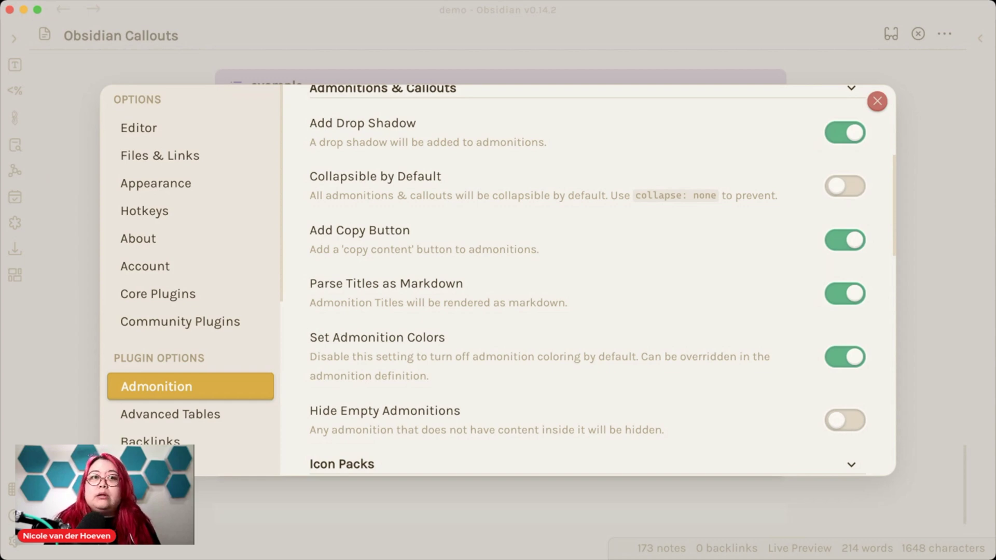
pyautogui.scroll(-2, 589, 280)
pyautogui.scroll(-1, 589, 280)
pyautogui.scroll(-2, 589, 280)
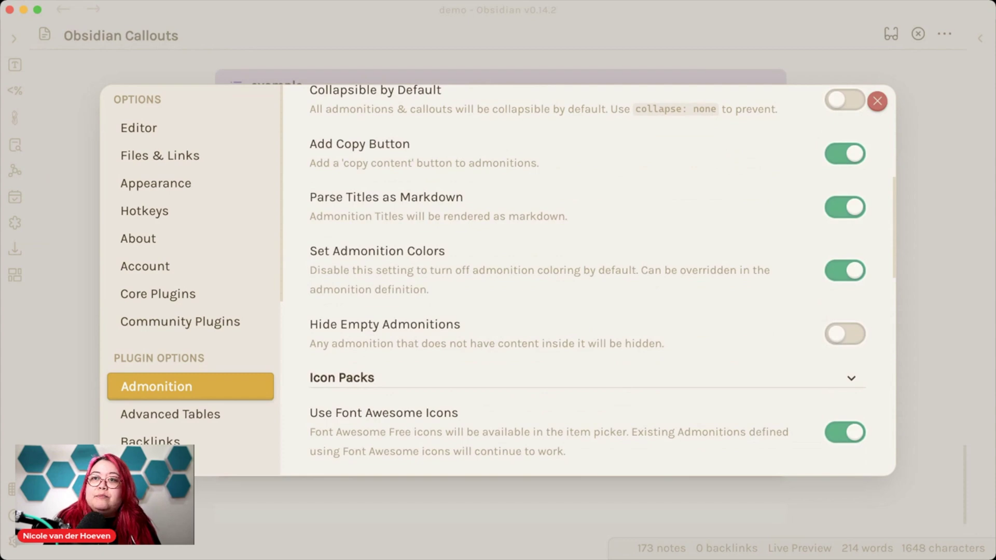
pyautogui.scroll(-2, 588, 280)
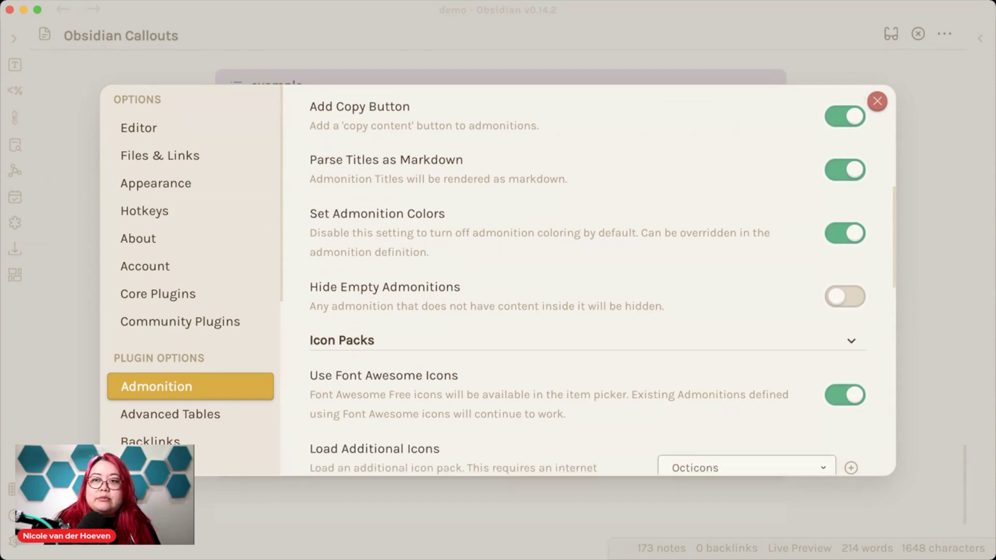
pyautogui.scroll(-8, 588, 280)
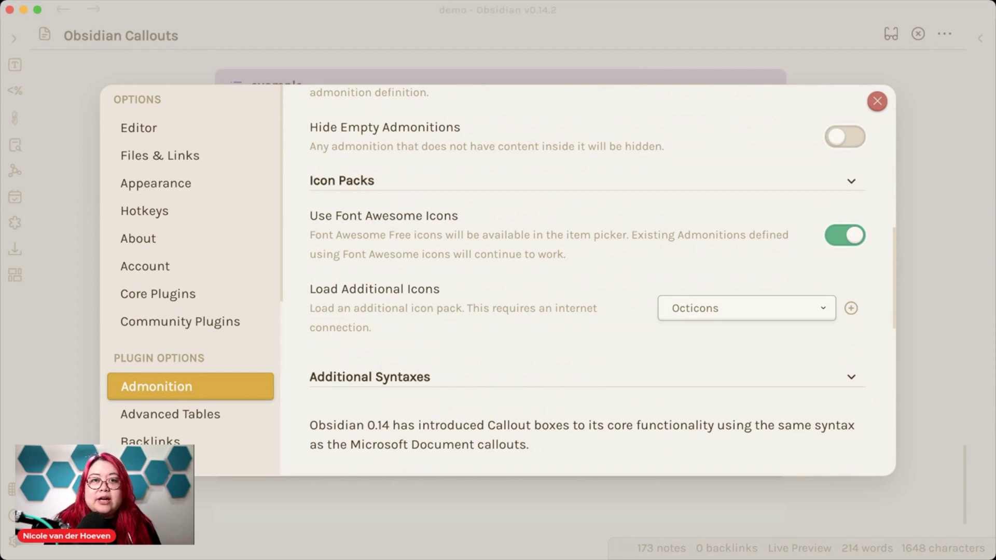
# Close Settings and scroll back up through the Callouts note
pyautogui.press('Escape')
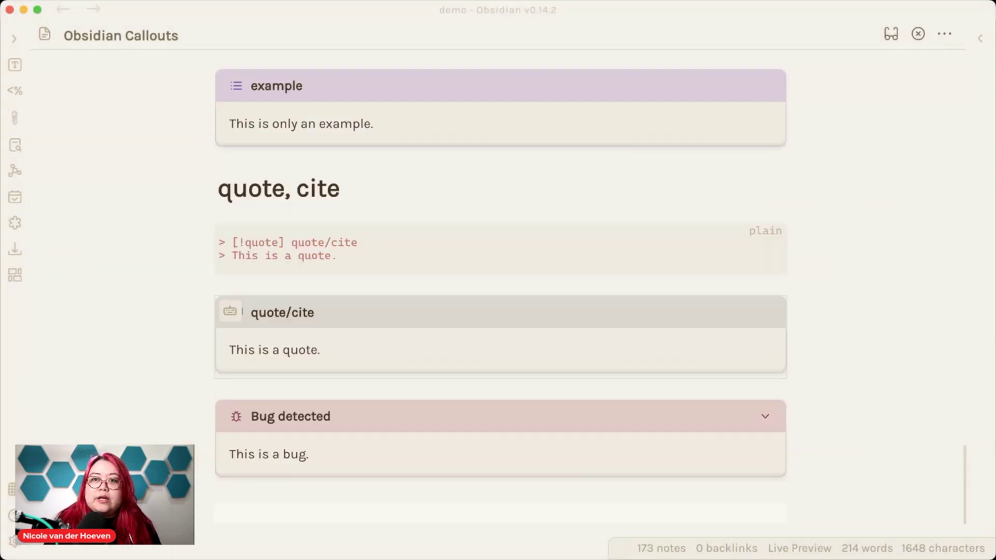
pyautogui.scroll(10, 502, 280)
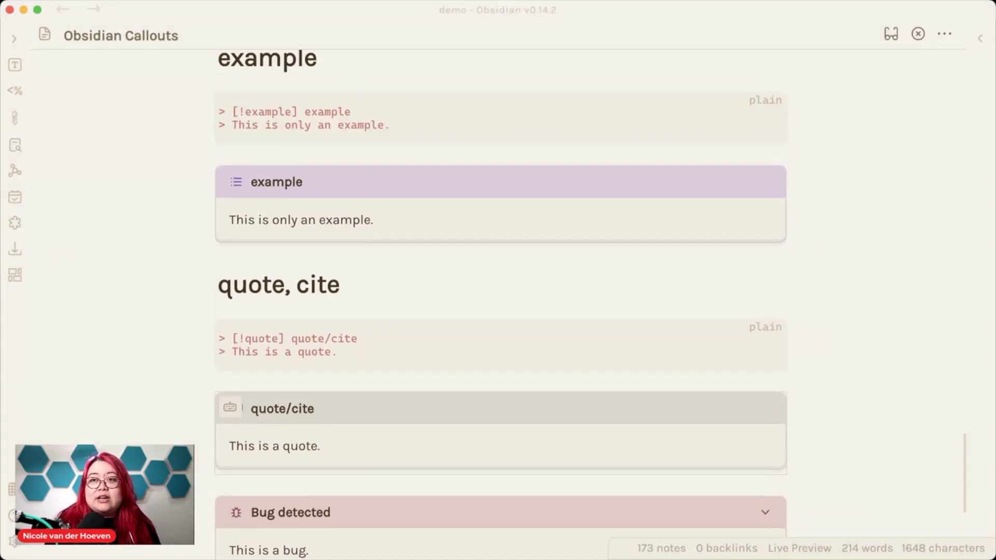
pyautogui.scroll(5, 501, 281)
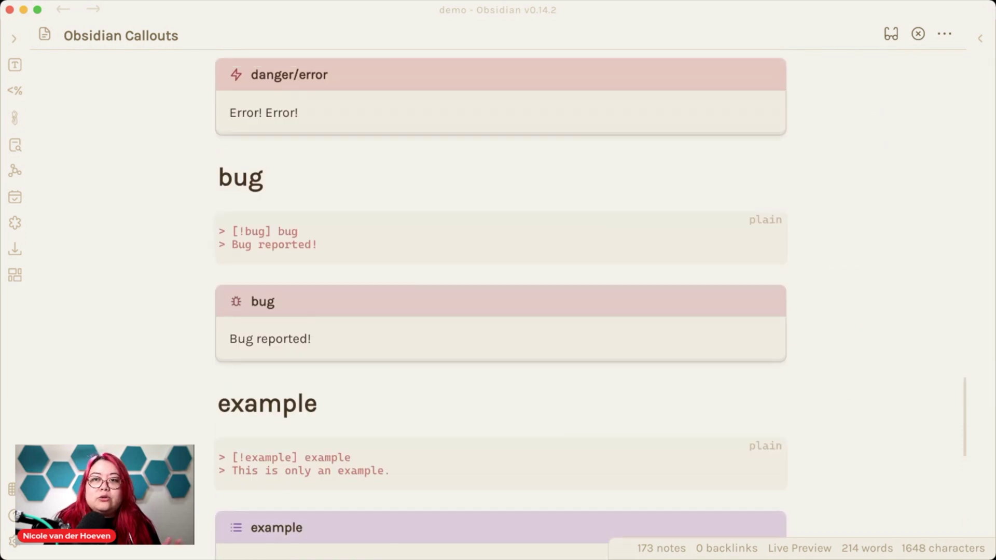
# Scroll down the Callouts note to the expanded Bug detected callout
pyautogui.scroll(-14, 501, 305)
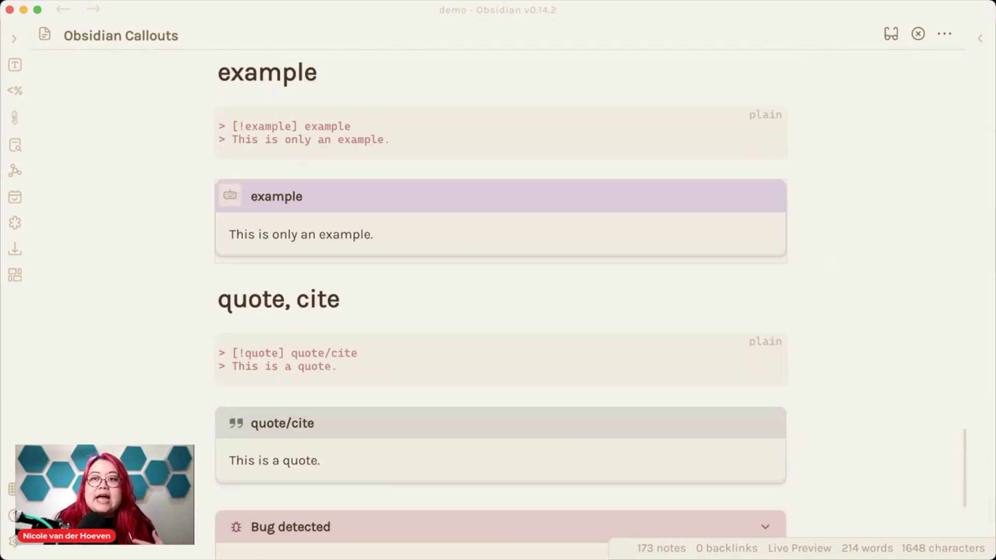
pyautogui.scroll(-4, 501, 338)
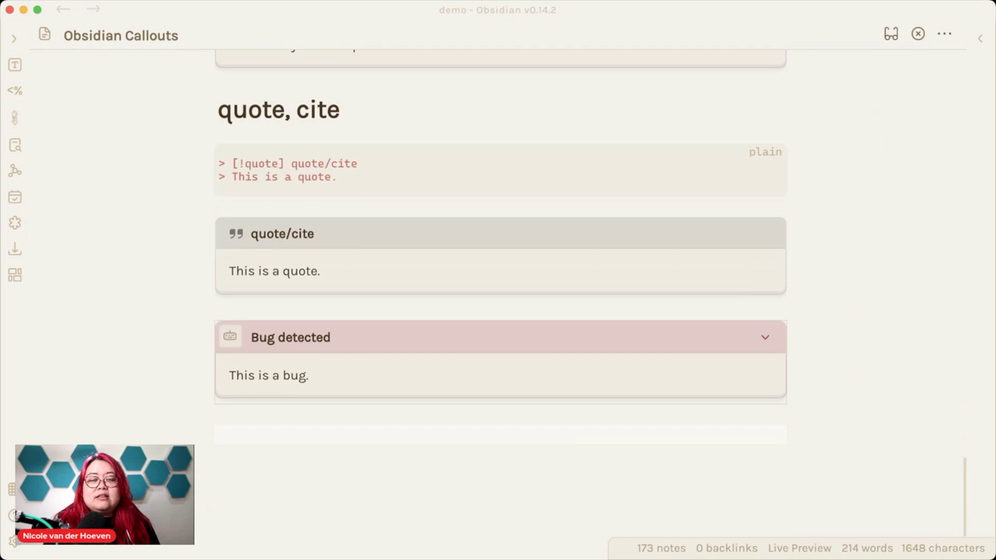
pyautogui.scroll(-2, 501, 337)
pyautogui.scroll(-1, 501, 227)
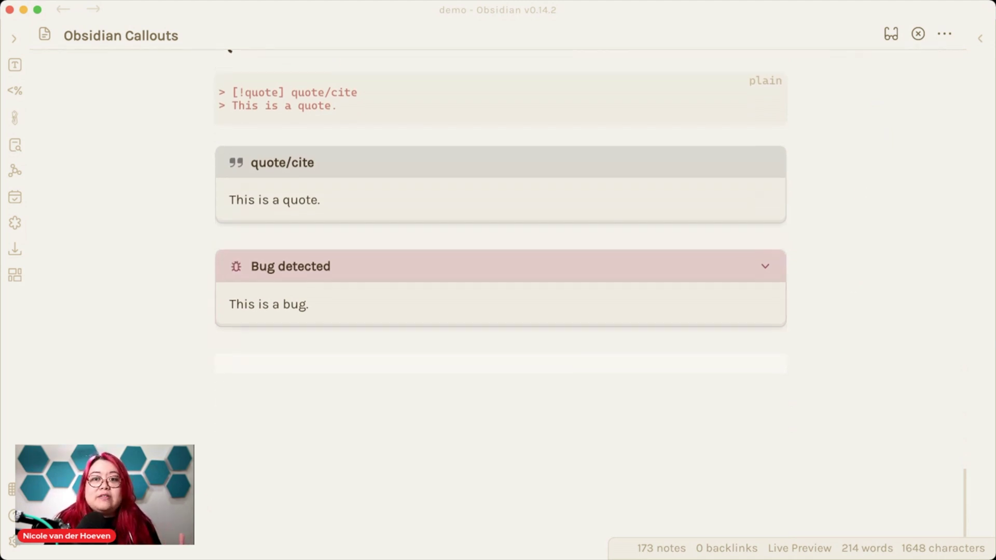
# Open Admonition settings from the gear icon, scroll to Convert, then close Settings
pyautogui.click(14, 541)
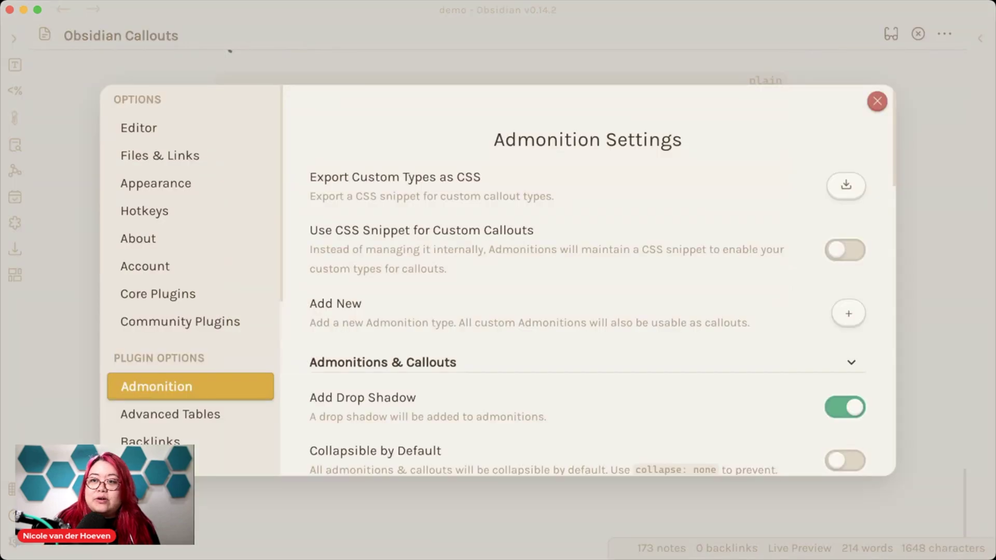
pyautogui.scroll(-10, 589, 280)
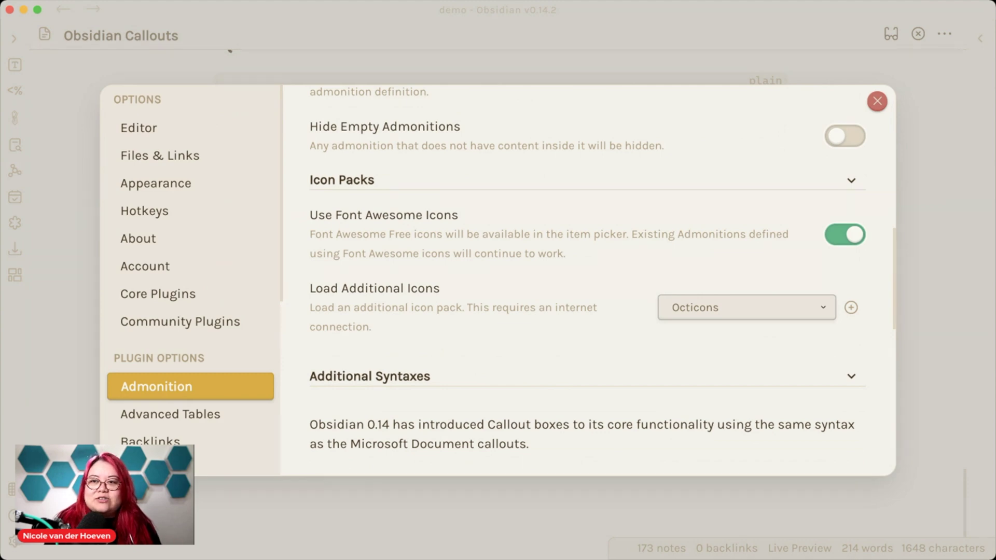
pyautogui.scroll(-8, 589, 280)
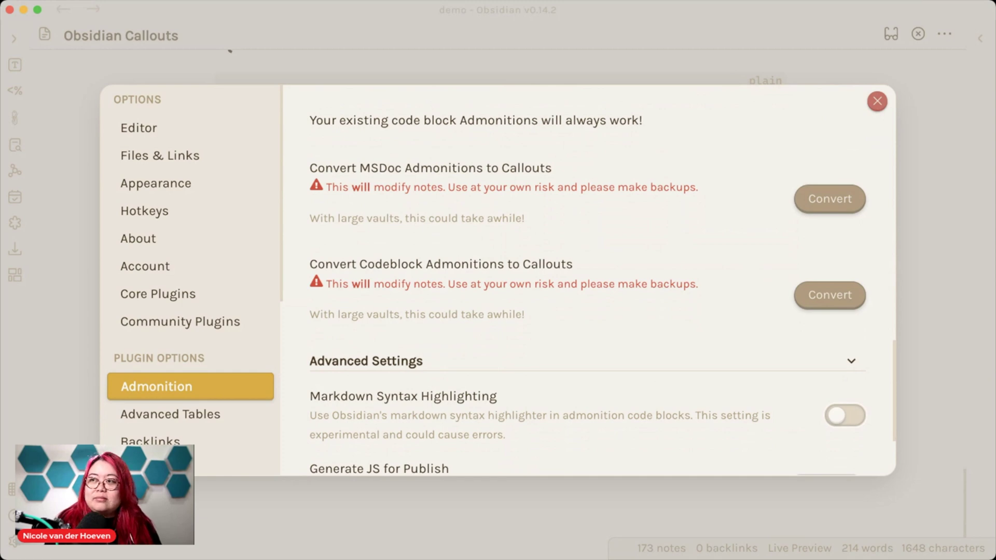
pyautogui.click(877, 101)
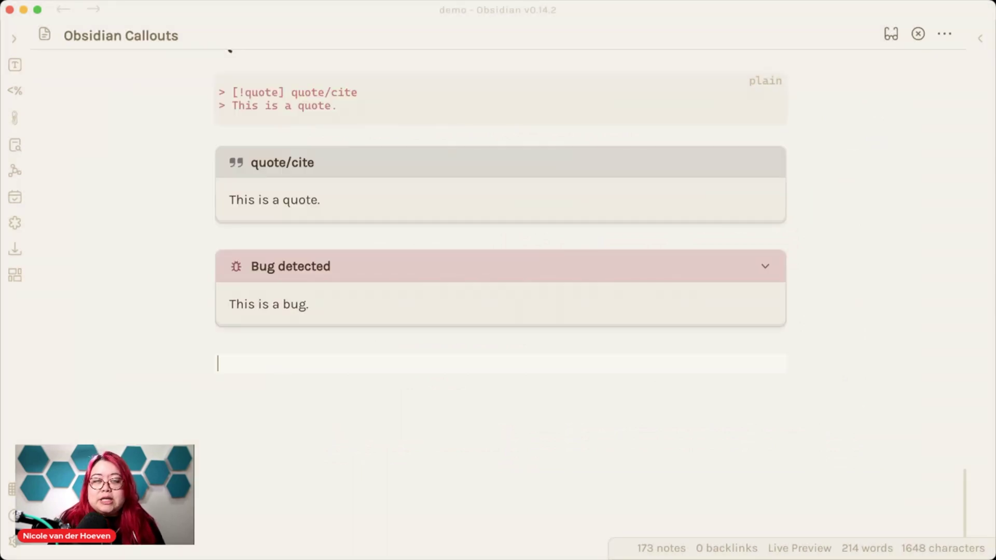
# Start an ad-question code block titled 'This is a question'
pyautogui.write('```')
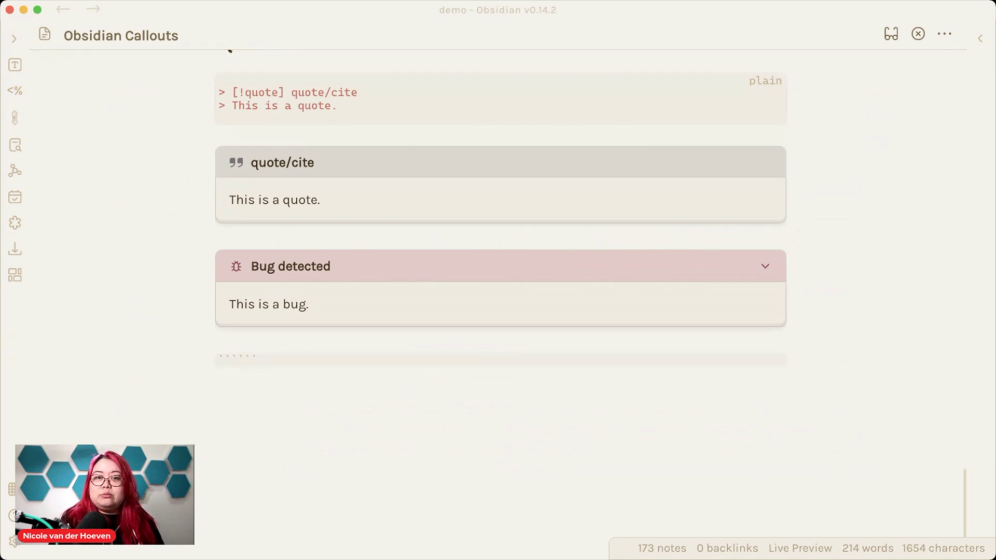
pyautogui.write('ad- ')
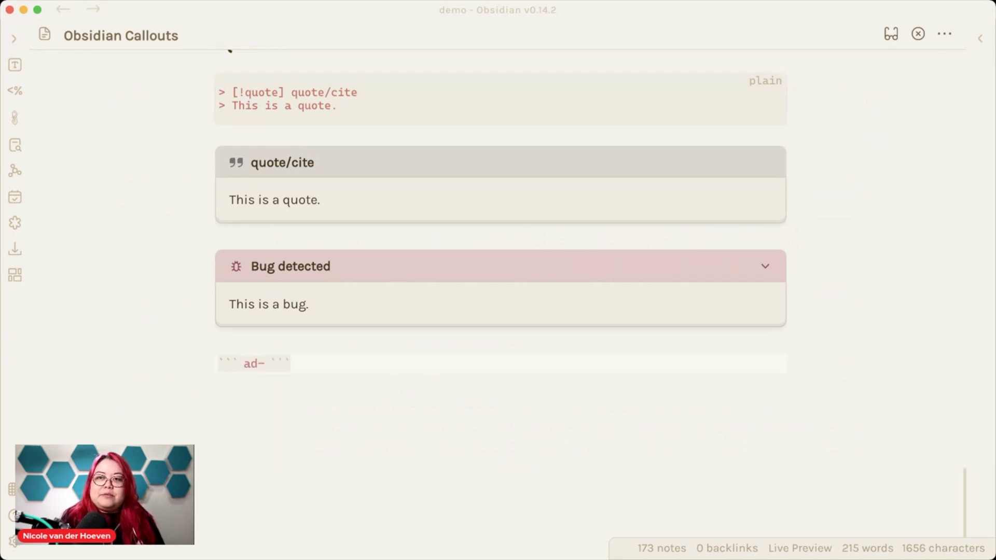
pyautogui.write('quest')
pyautogui.press('Return')
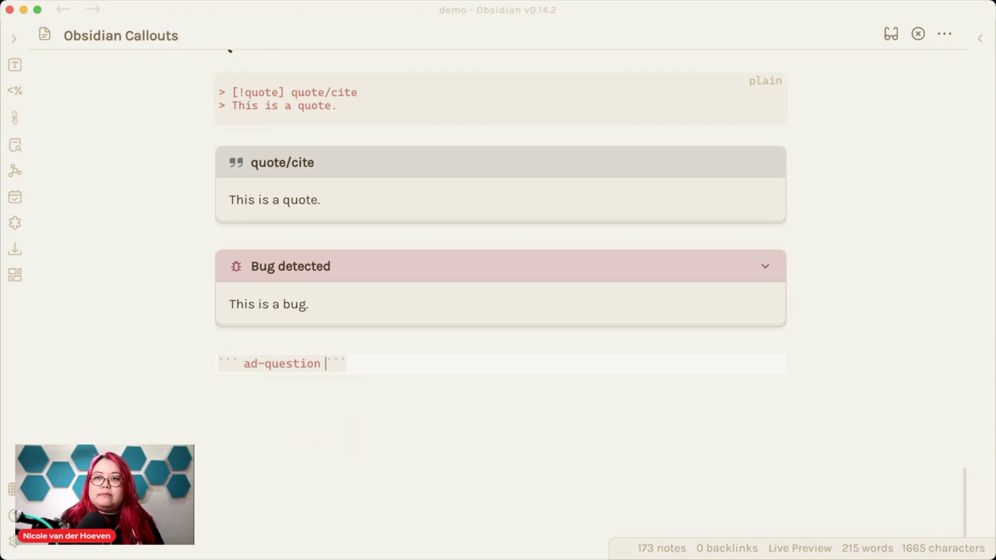
pyautogui.press('Return')
pyautogui.write('title: This is a qw')
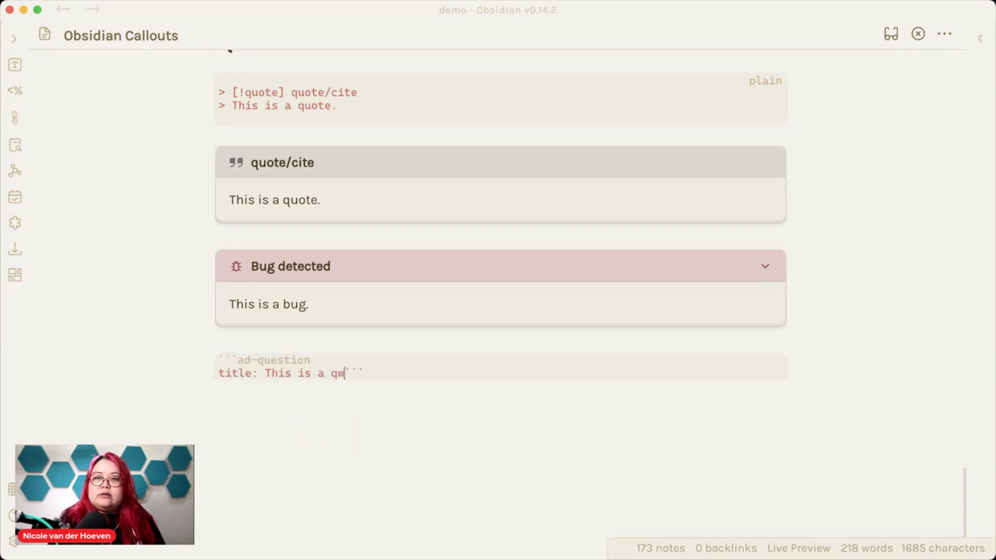
pyautogui.press('BackSpace')
pyautogui.write('uestion')
pyautogui.press('Return')
# Add 'icon: cloud' and the body 'Here's the answer', then leave the block to render it
pyautogui.write('icon:')
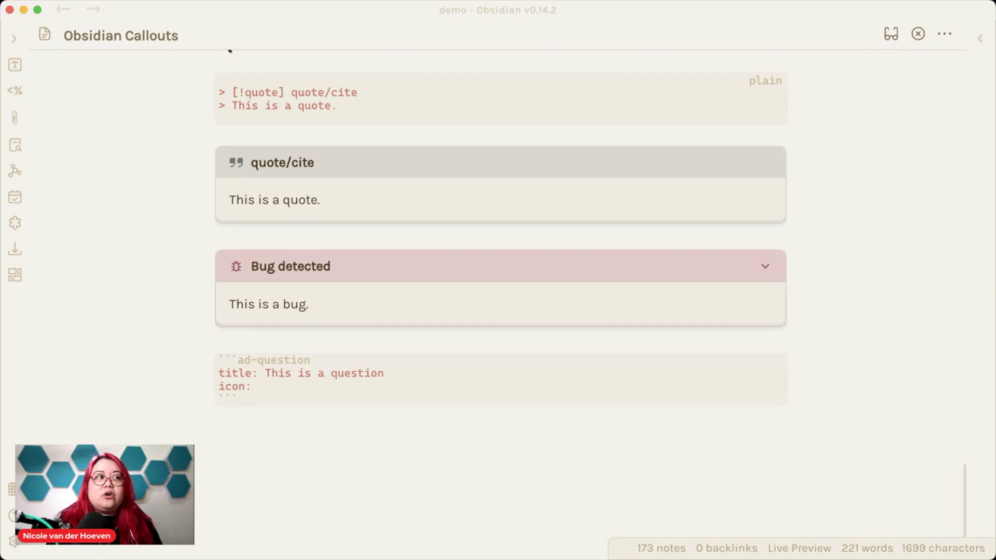
pyautogui.press('super+Tab')
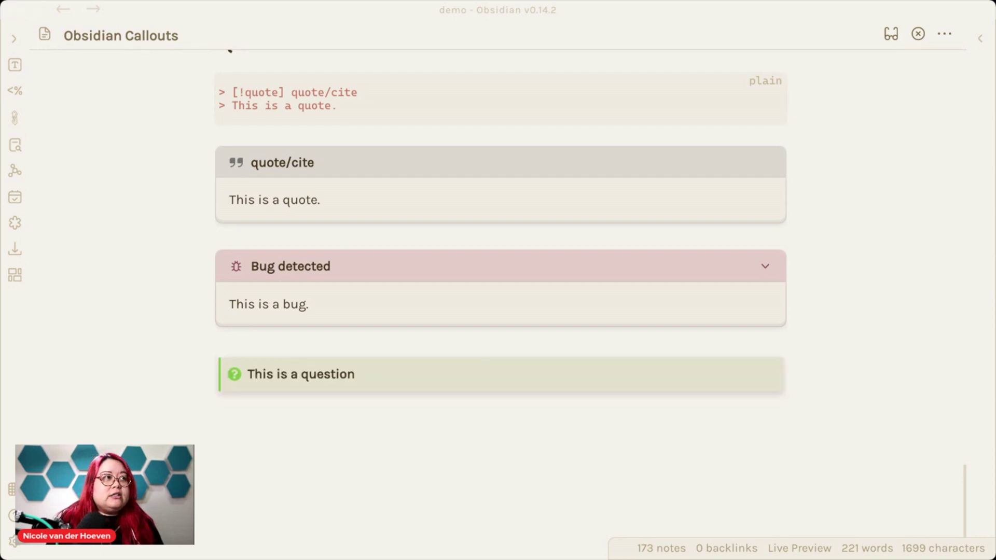
pyautogui.press('super+Tab')
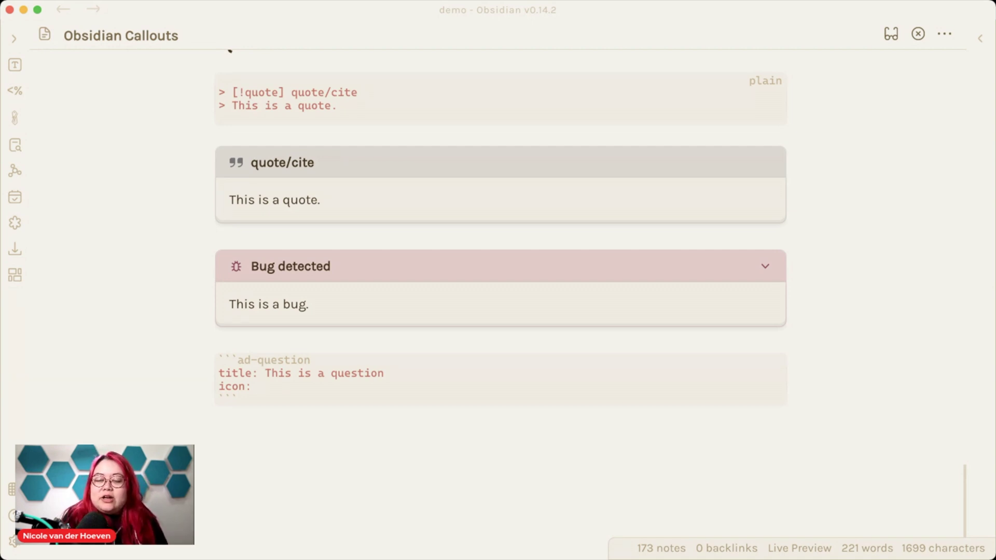
pyautogui.write('cloud')
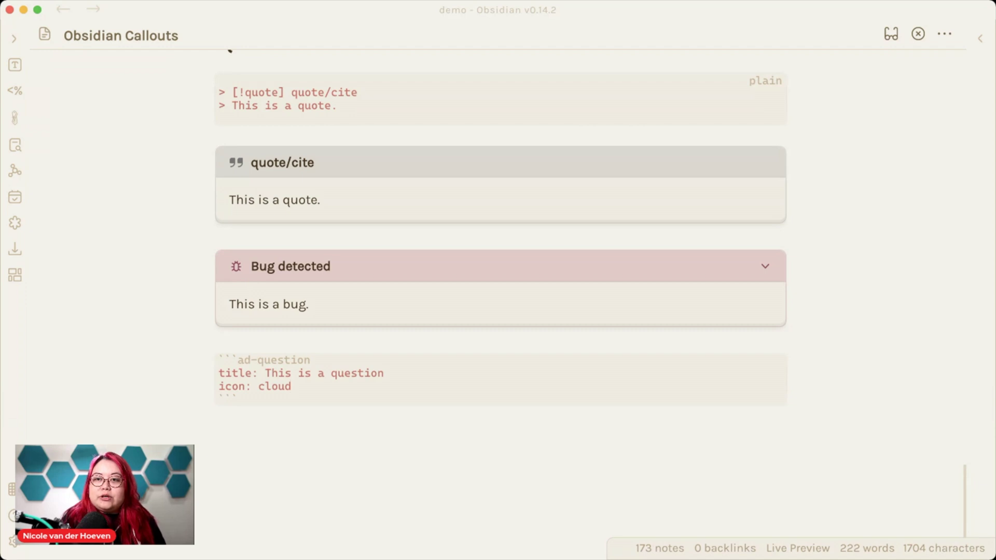
pyautogui.press('Return')
pyautogui.write("Here's the answer")
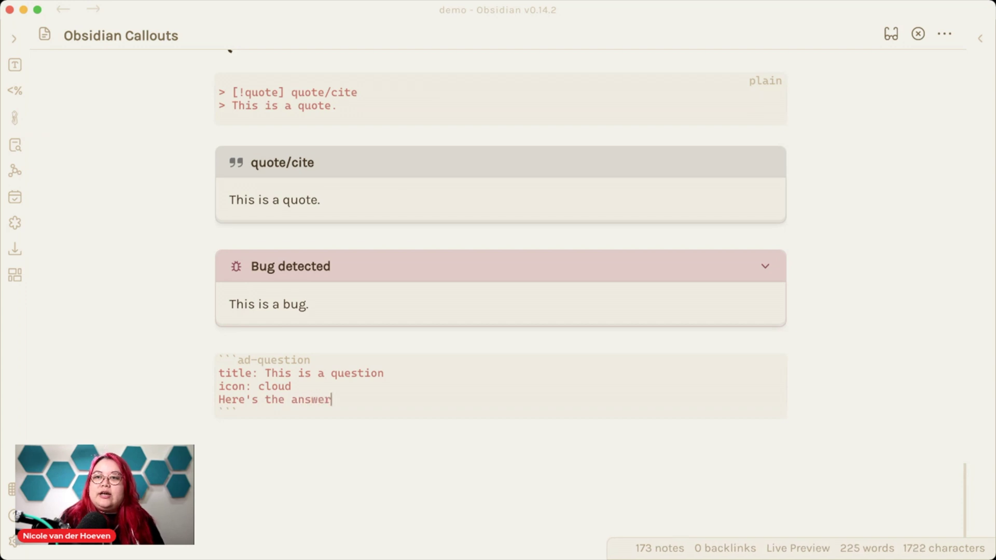
pyautogui.press('Down')
pyautogui.press('Down')
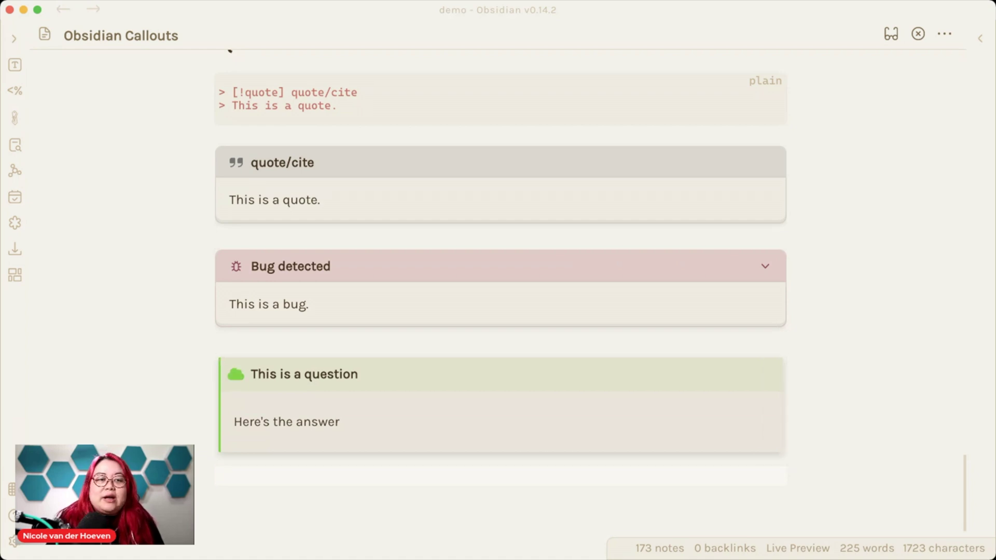
# Replace 'cloud' with 'apple' on the question block's icon line
pyautogui.click(232, 372)
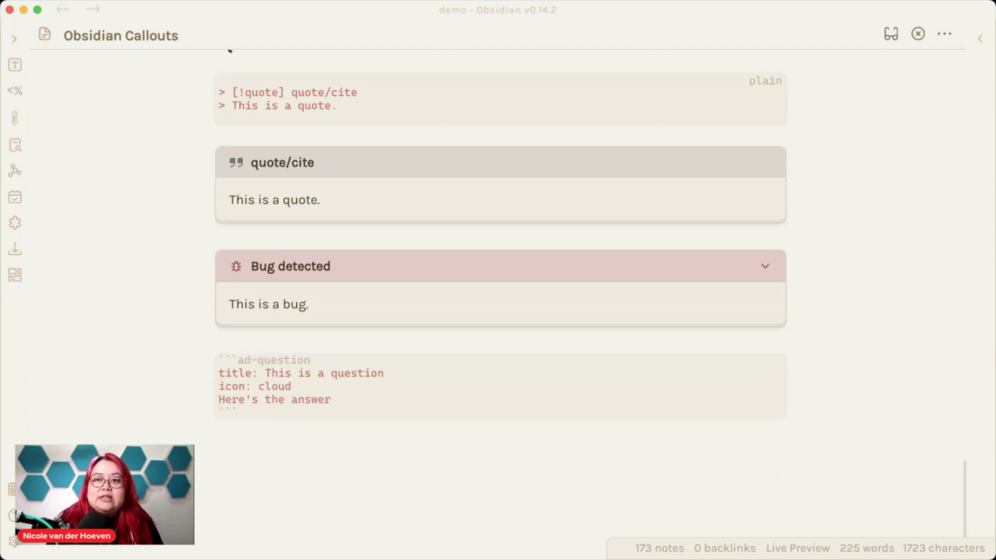
pyautogui.press('Up')
pyautogui.press('Up')
pyautogui.press('Up')
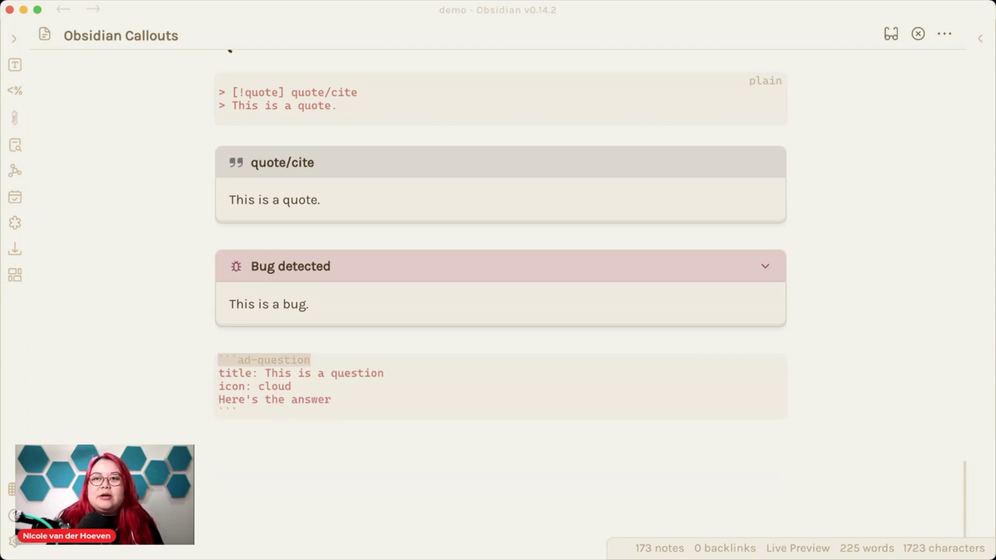
pyautogui.press('Up')
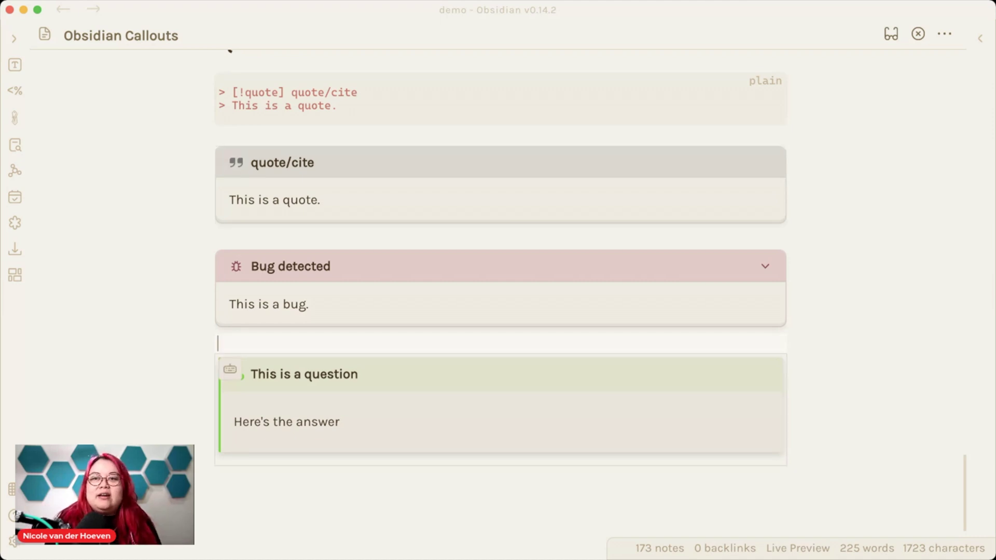
pyautogui.scroll(-3, 501, 265)
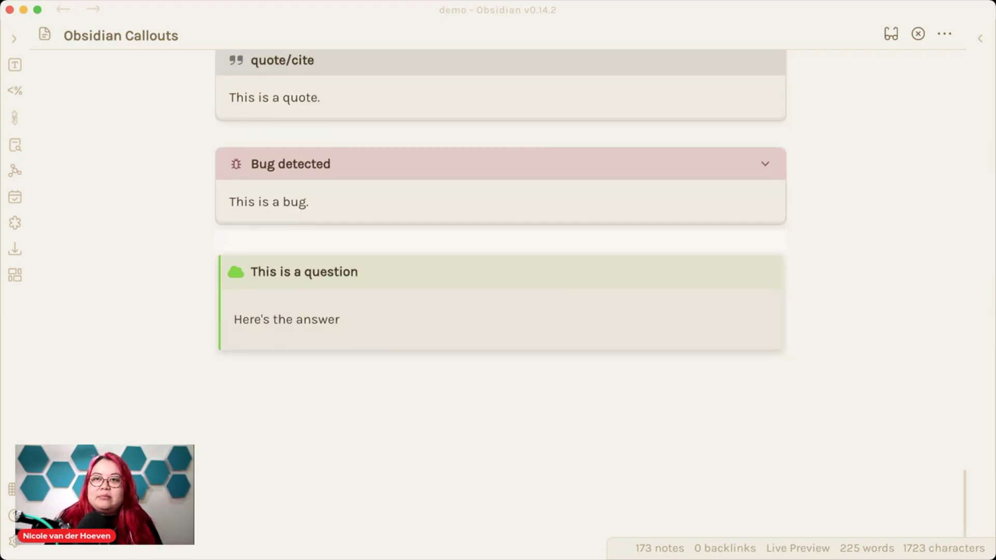
pyautogui.click(219, 271)
pyautogui.click(218, 284)
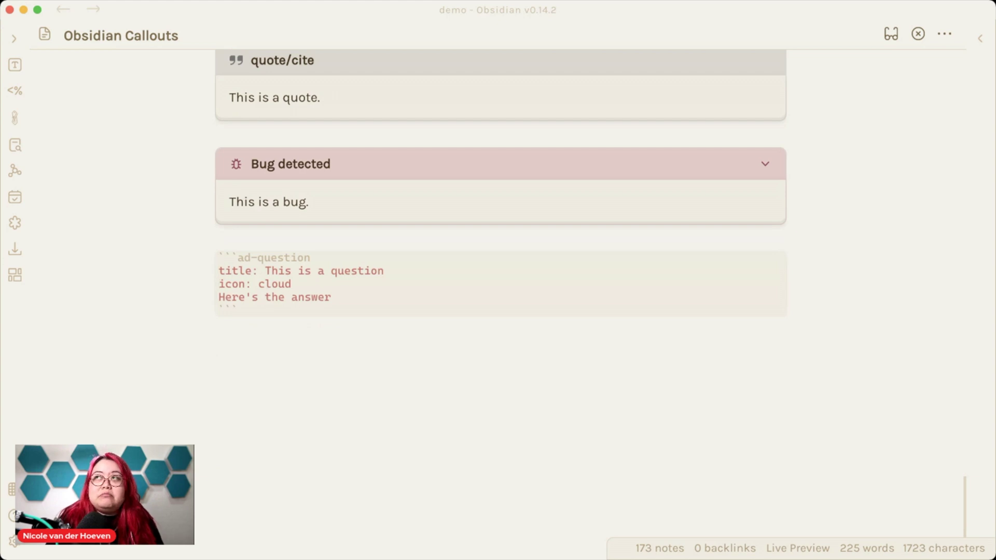
pyautogui.press('super+Right')
pyautogui.hotkey('alt', 'shift', 'Left')
pyautogui.write('m')
pyautogui.press('BackSpace')
pyautogui.write('apple')
pyautogui.press('Up')
pyautogui.press('Up')
pyautogui.press('Up')
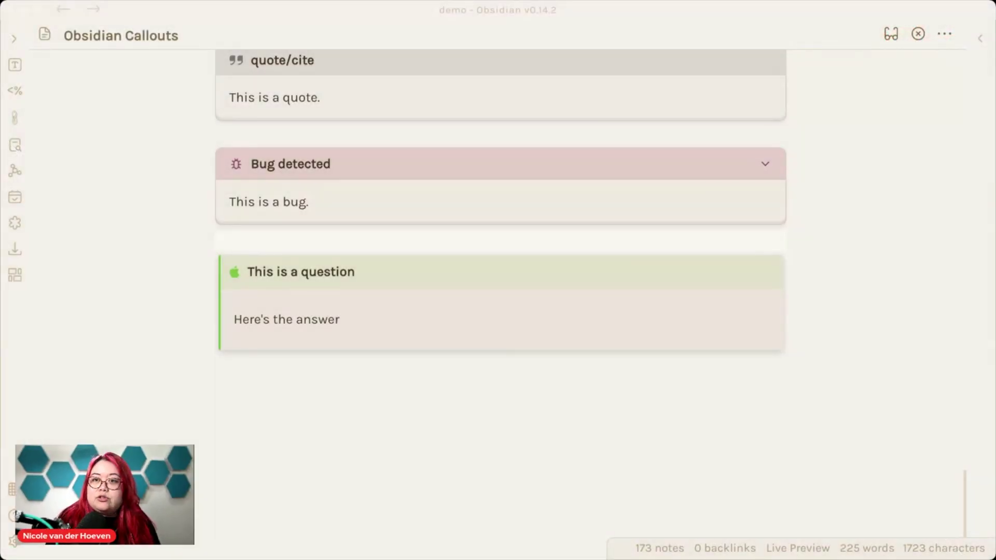
# Add a new line below the question callout, removing a half-typed '> [!' marker
pyautogui.click(218, 373)
pyautogui.press('Return')
pyautogui.write('> [!')
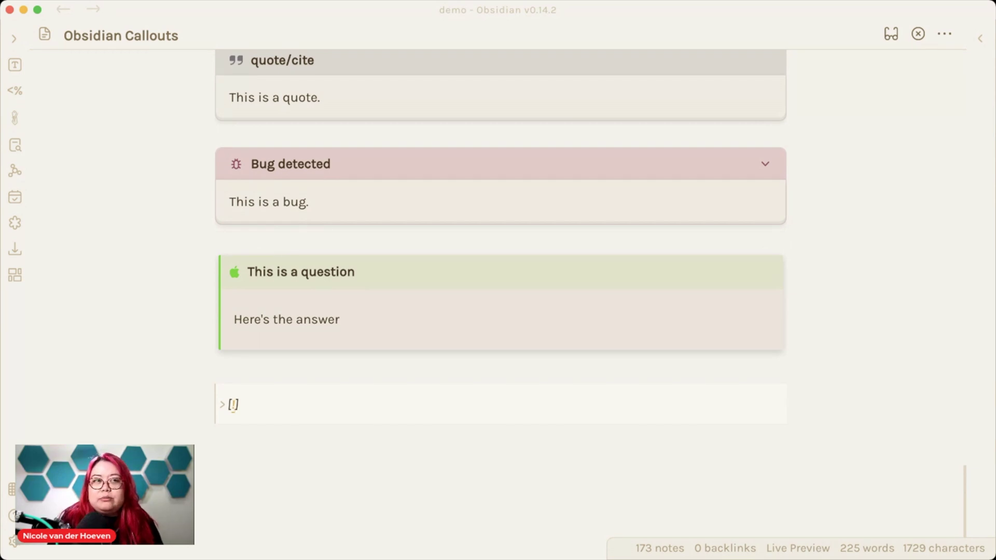
pyautogui.press('BackSpace')
pyautogui.press('BackSpace')
pyautogui.press('BackSpace')
pyautogui.press('BackSpace')
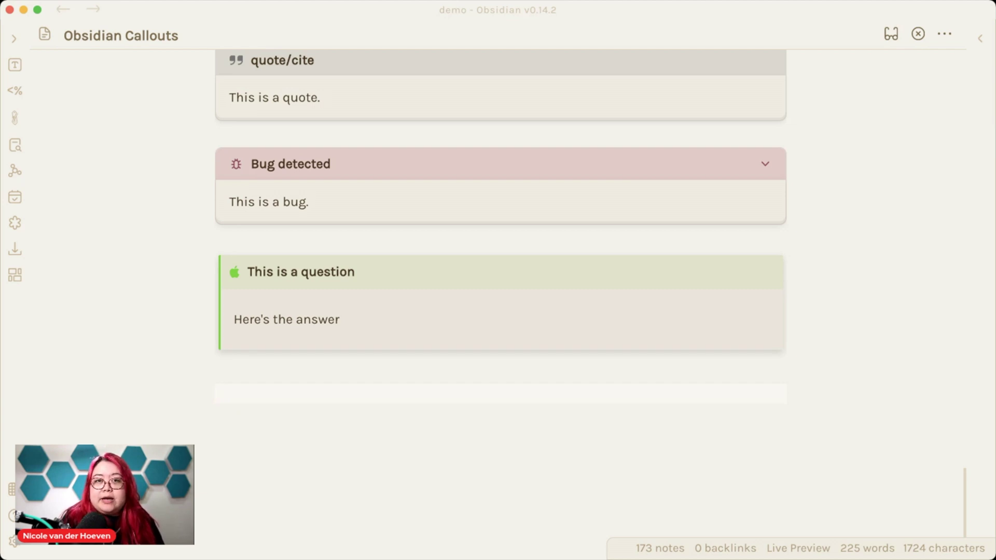
# Run 'Admonition: Insert Callout' from the command palette after searching 'admon'
pyautogui.press('super+p')
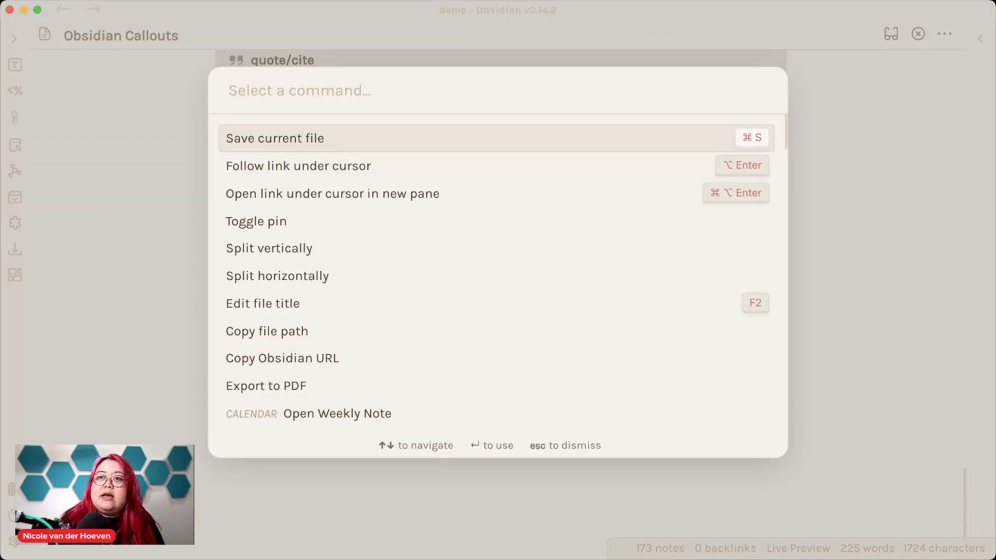
pyautogui.write('admon')
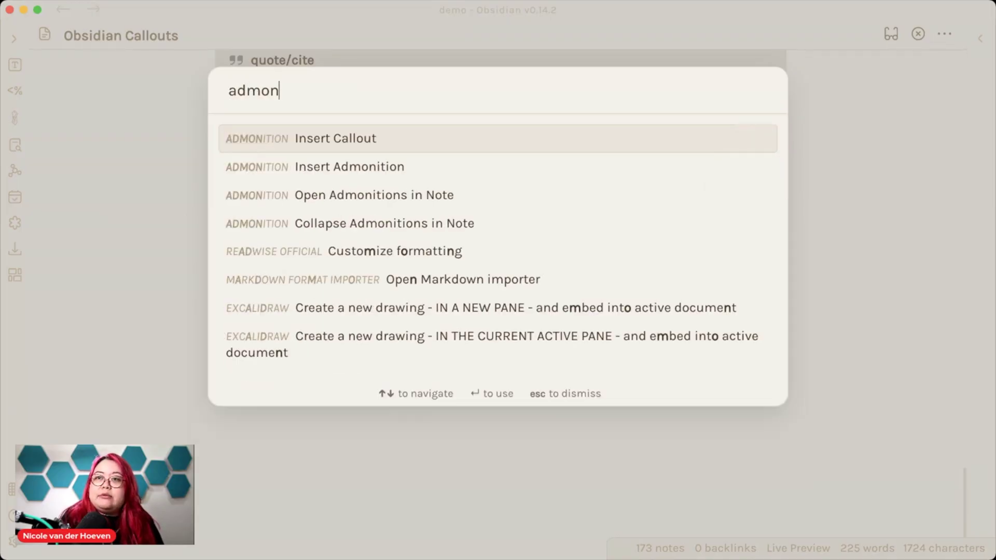
pyautogui.press('Down')
pyautogui.press('Up')
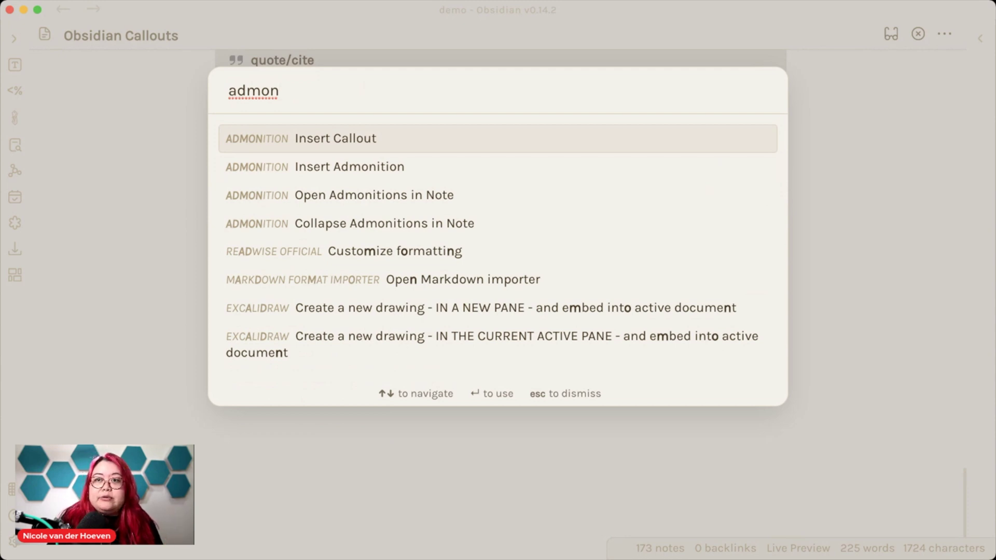
pyautogui.press('Down')
pyautogui.press('Down')
pyautogui.press('Down')
pyautogui.press('Up')
pyautogui.press('Up')
pyautogui.press('Up')
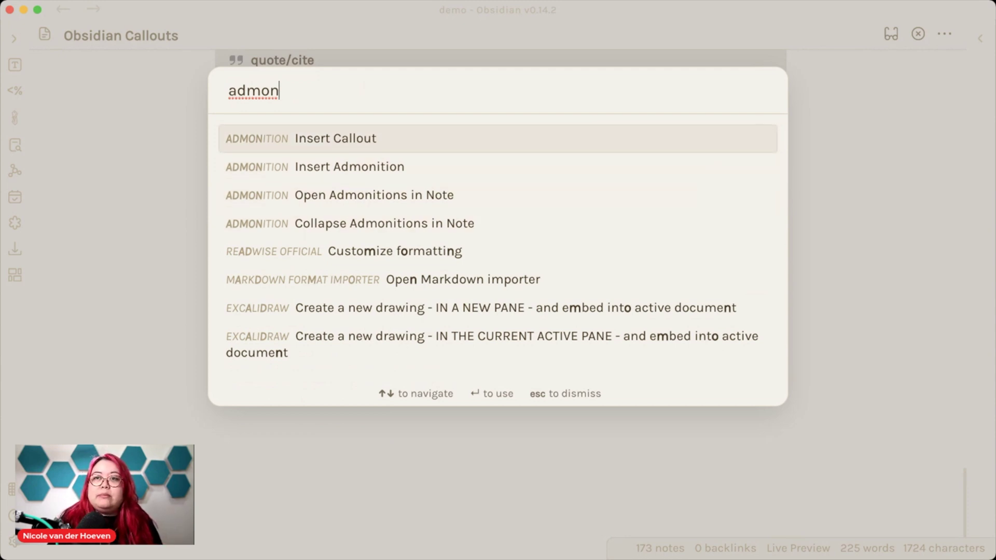
pyautogui.press('Return')
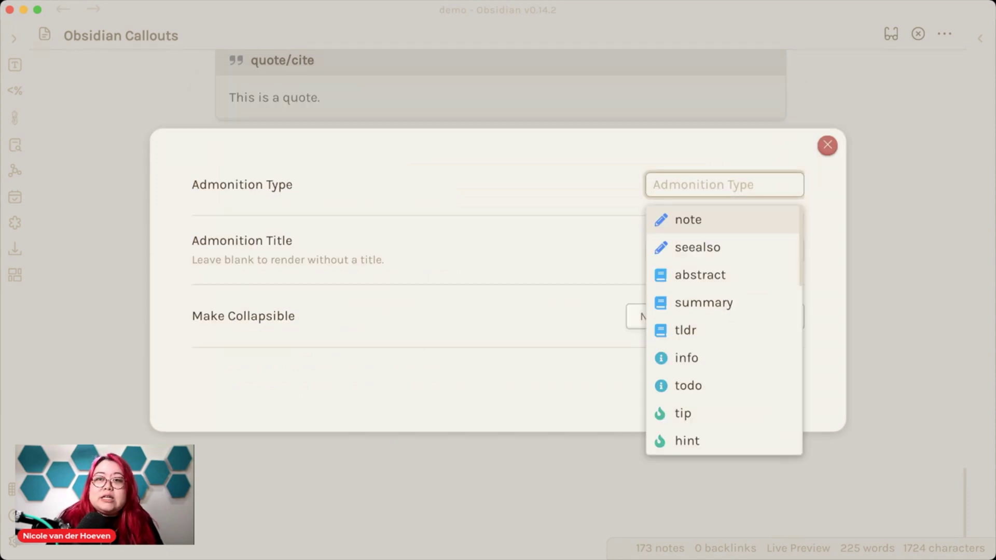
# Choose failure as the admonition type in the Insert Callout dialog
pyautogui.press('Down')
pyautogui.press('Down')
pyautogui.press('Down')
pyautogui.press('Down')
pyautogui.press('Down')
pyautogui.press('Down')
pyautogui.press('Down')
pyautogui.scroll(-2, 724, 333)
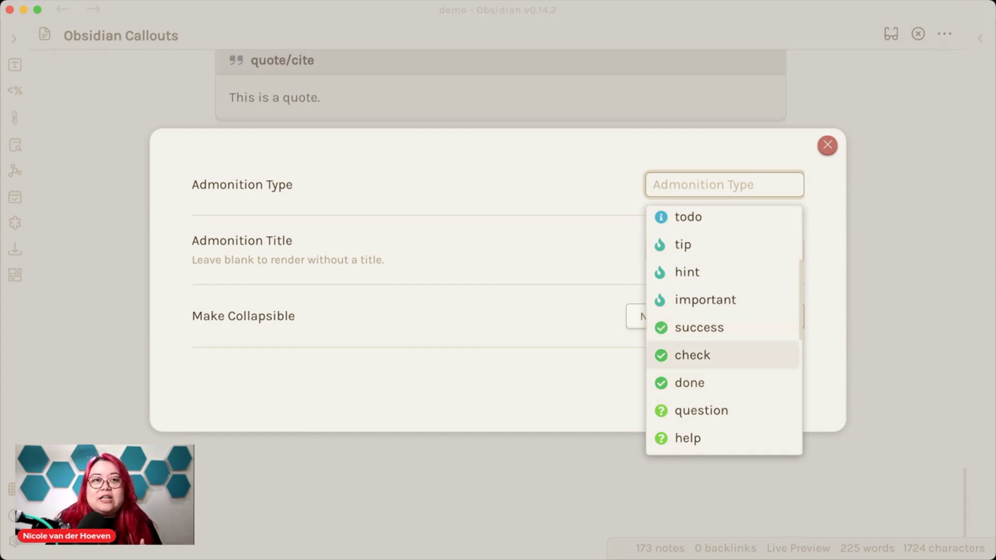
pyautogui.press('Up')
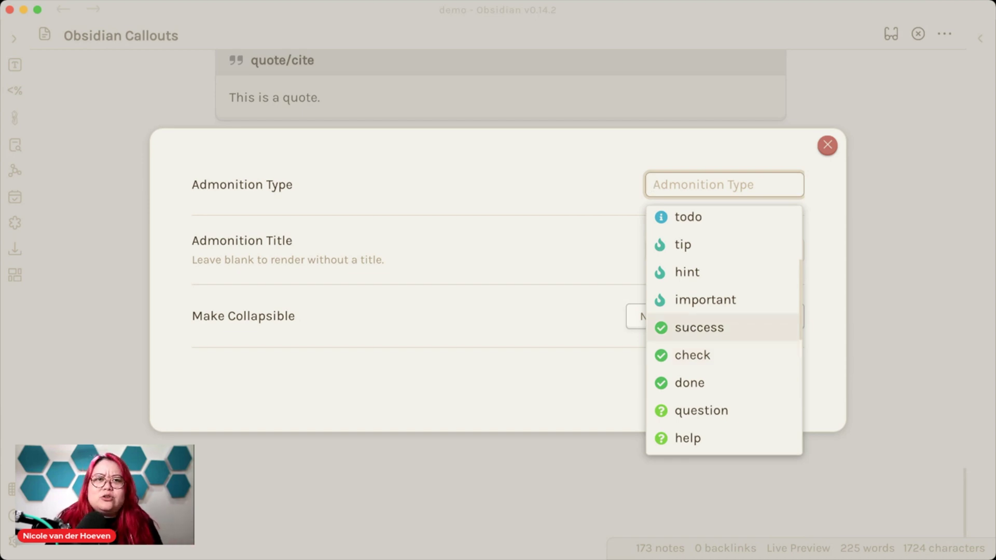
pyautogui.press('Down')
pyautogui.press('Up')
pyautogui.press('Up')
pyautogui.press('Up')
pyautogui.press('Up')
pyautogui.press('Up')
pyautogui.press('Down')
pyautogui.press('Down')
pyautogui.press('Down')
pyautogui.press('Down')
pyautogui.press('Down')
pyautogui.press('Down')
pyautogui.press('Down')
pyautogui.press('Down')
pyautogui.press('Down')
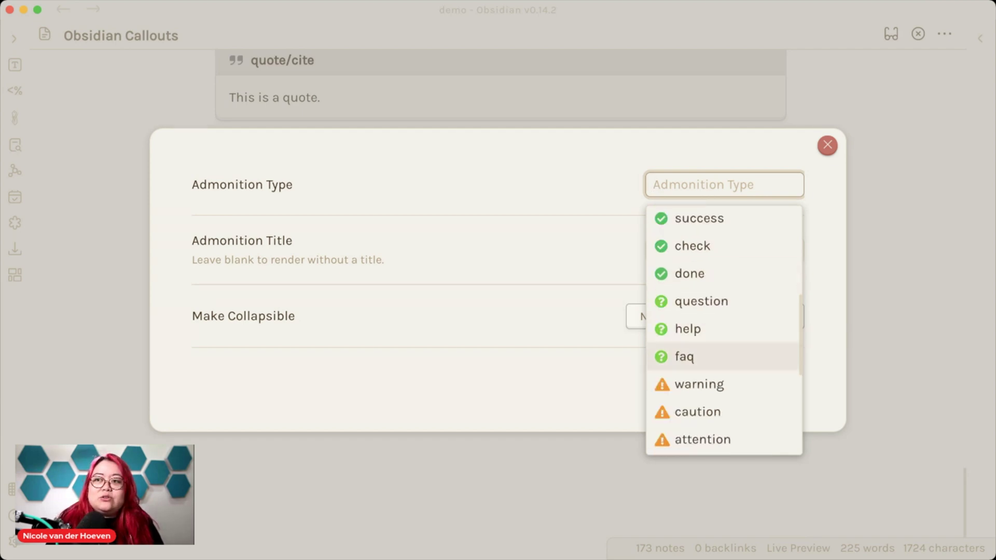
pyautogui.press('Up')
pyautogui.press('Up')
pyautogui.press('Down')
pyautogui.press('Down')
pyautogui.press('Down')
pyautogui.press('Down')
pyautogui.press('Down')
pyautogui.press('Down')
pyautogui.press('Return')
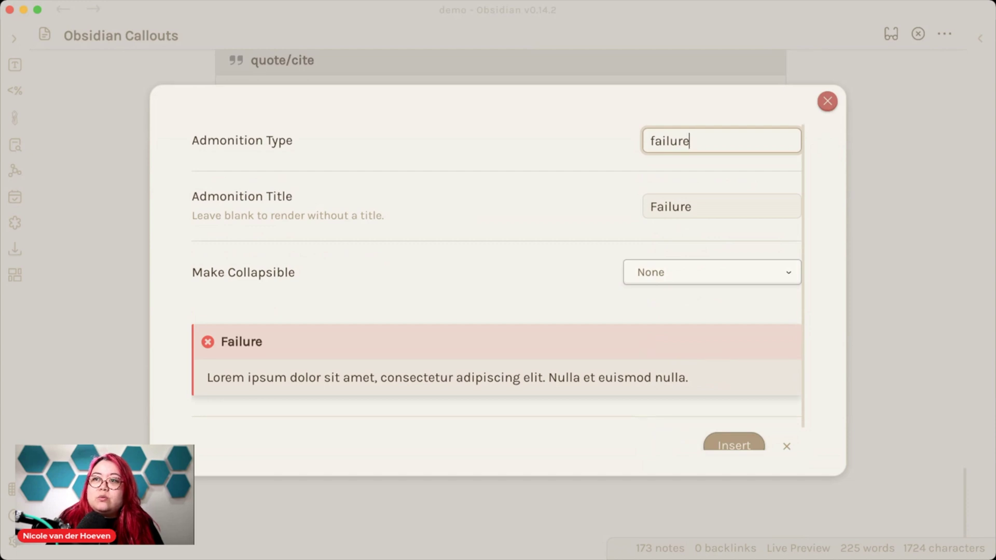
# Keep the title 'Failure' and set Make Collapsible to Closed
pyautogui.click(679, 207)
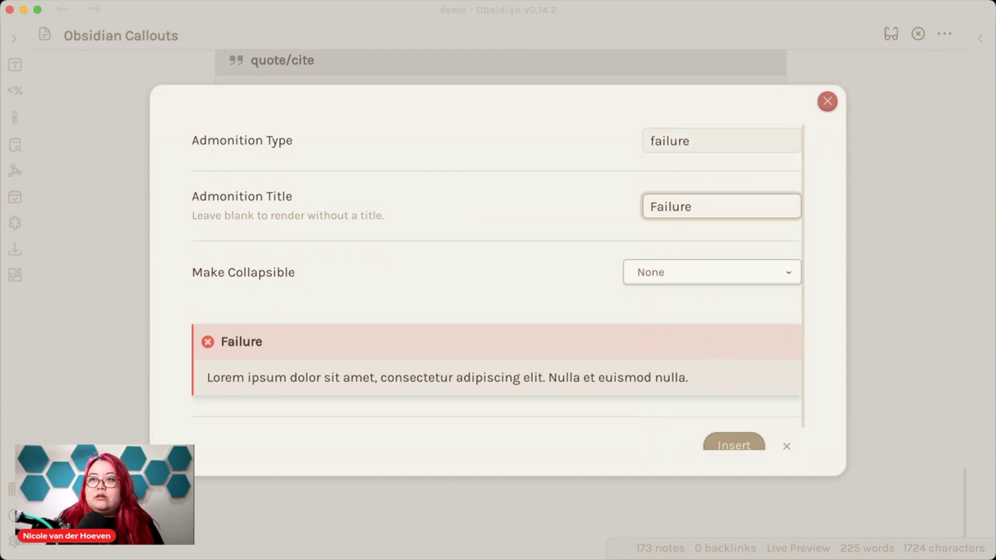
pyautogui.press('Tab')
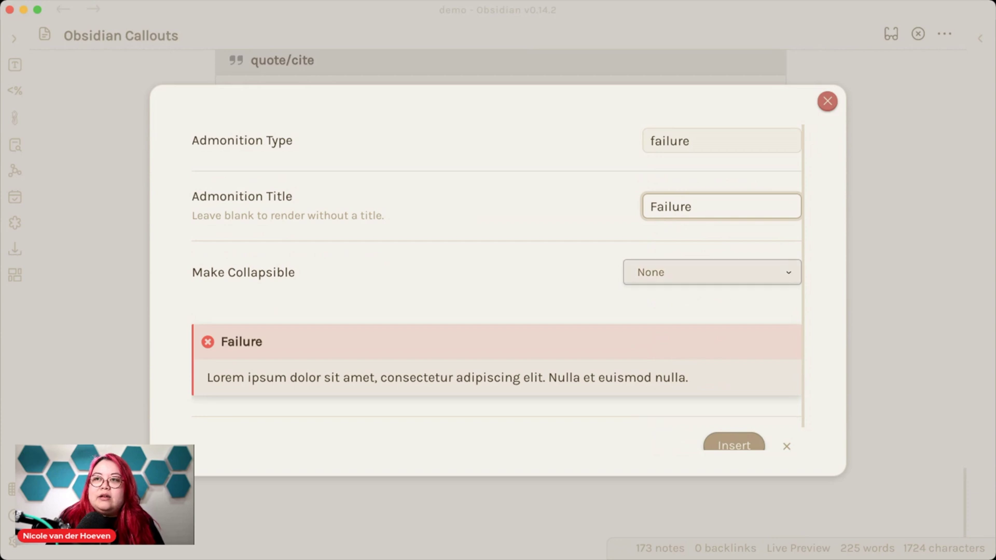
pyautogui.press('c')
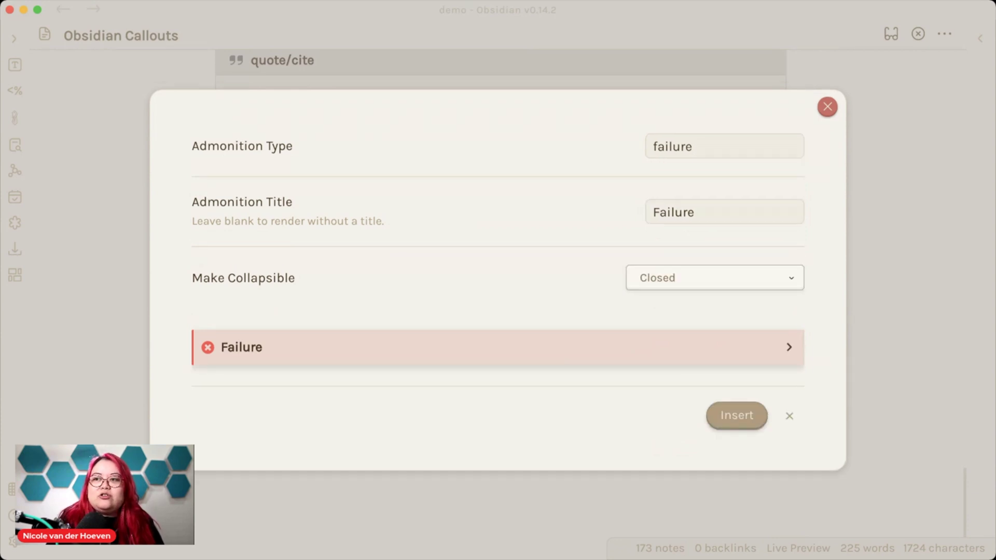
pyautogui.press('Tab')
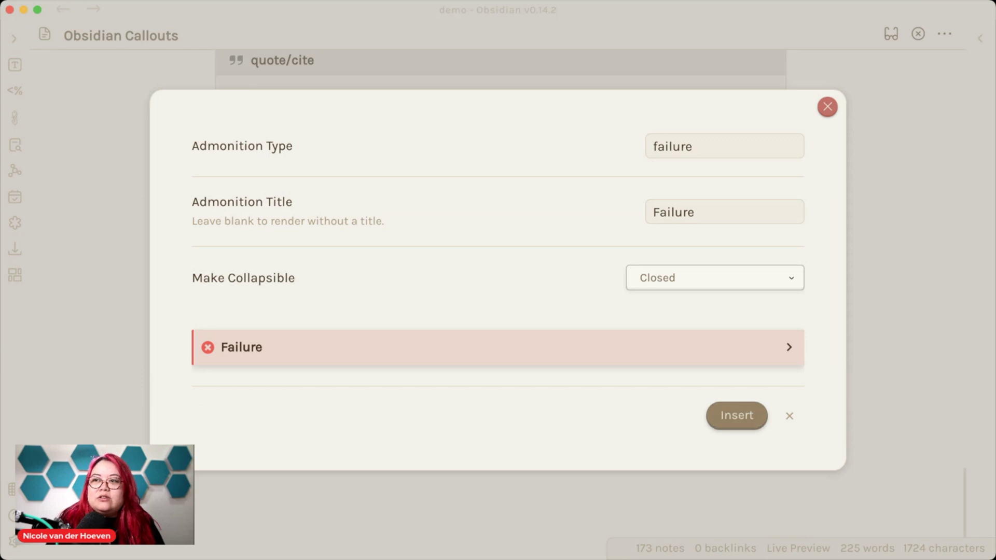
# Insert the collapsed Failure callout and reveal its '[!failure]-' source markup
pyautogui.press('Return')
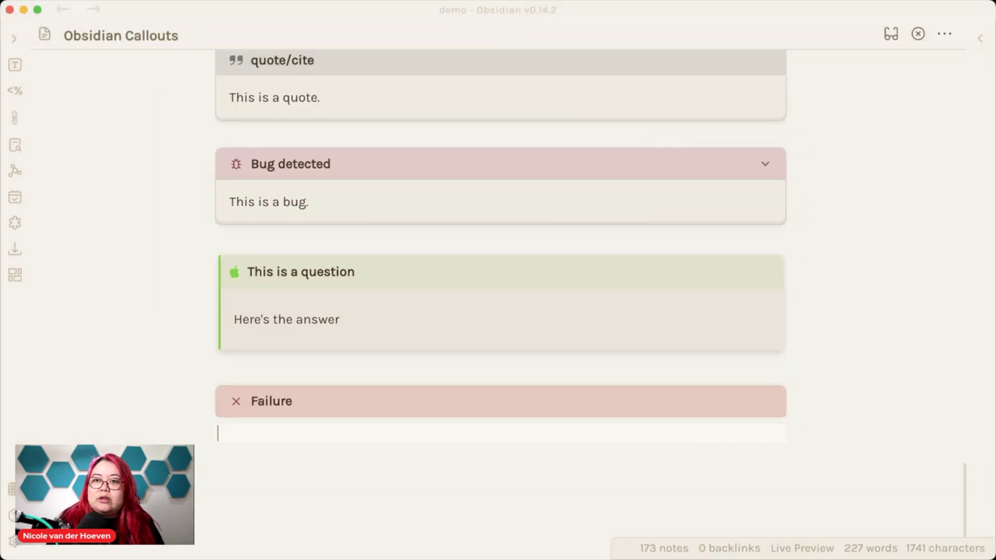
pyautogui.click(224, 414)
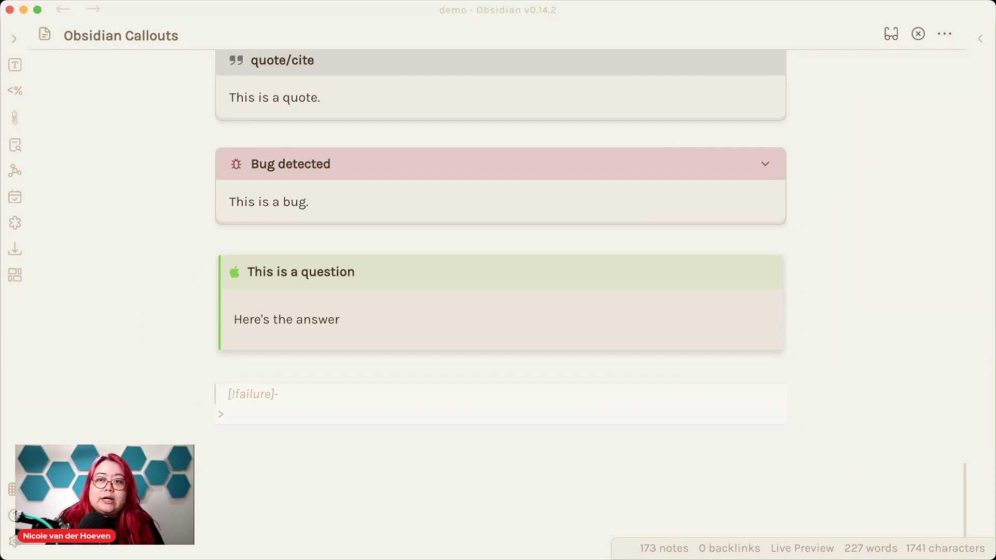